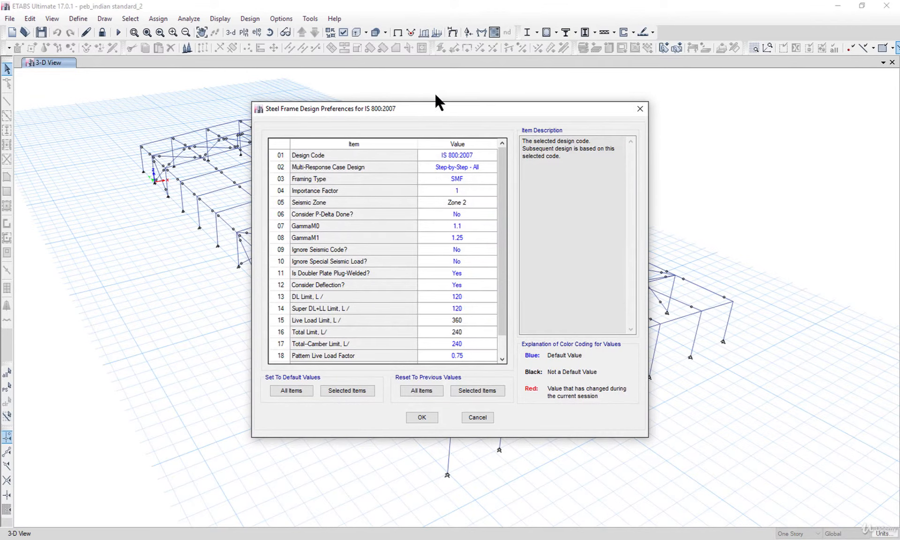
Set the framing type to OMF in the IS 800:2007 steel frame design preferences.
drag(417, 108, 577, 135)
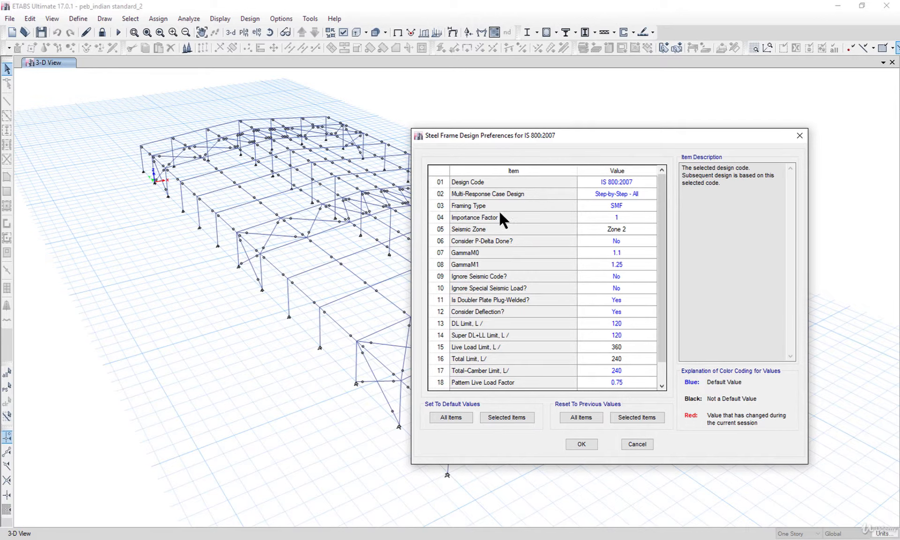
click(616, 206)
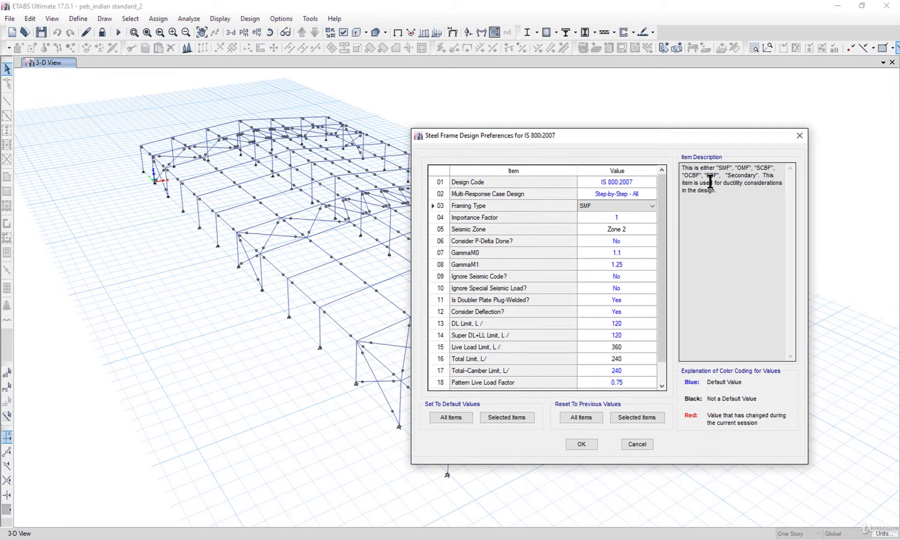
drag(722, 176, 679, 165)
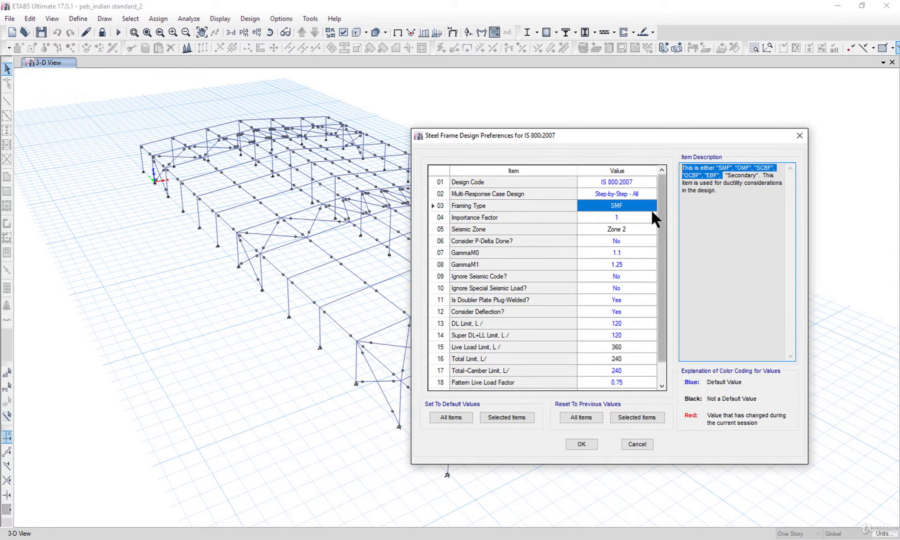
click(637, 207)
click(637, 208)
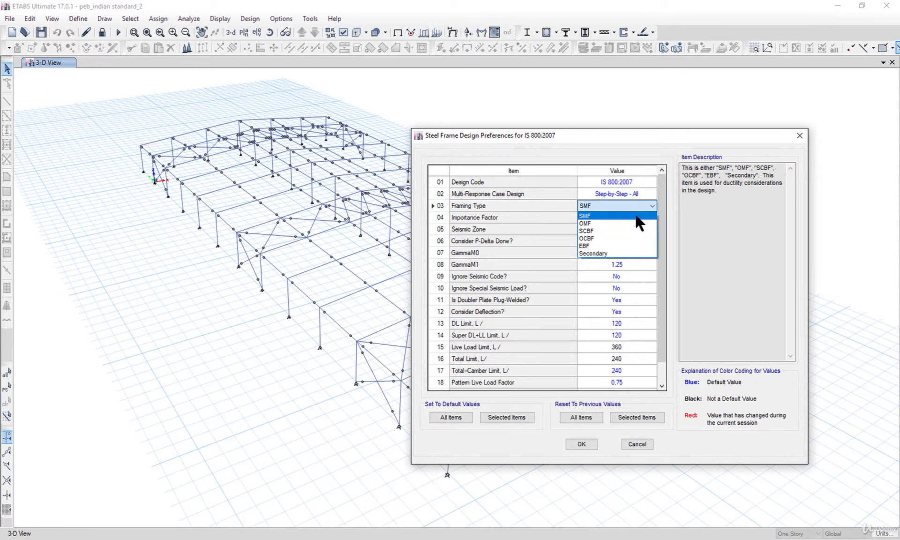
click(637, 224)
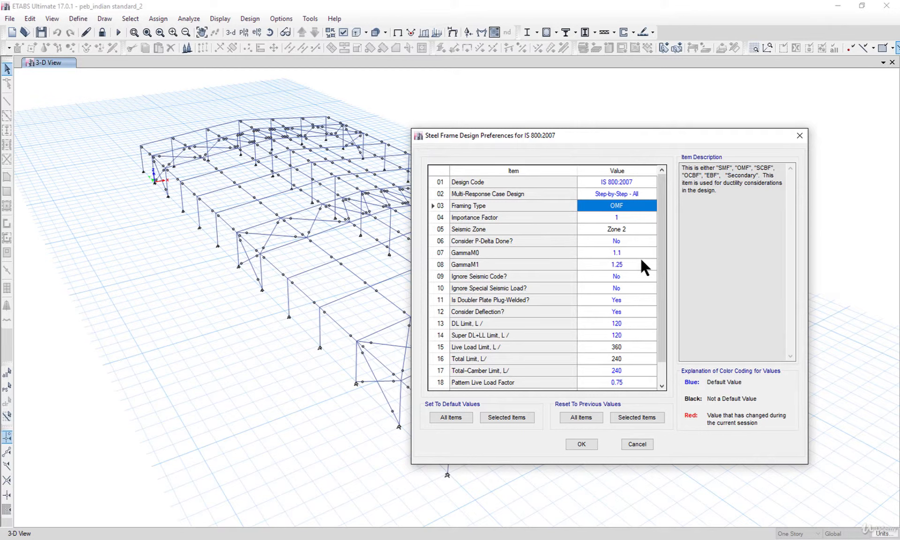
Set Consider P-Delta Done to Yes and accept the steel frame design preferences.
click(634, 219)
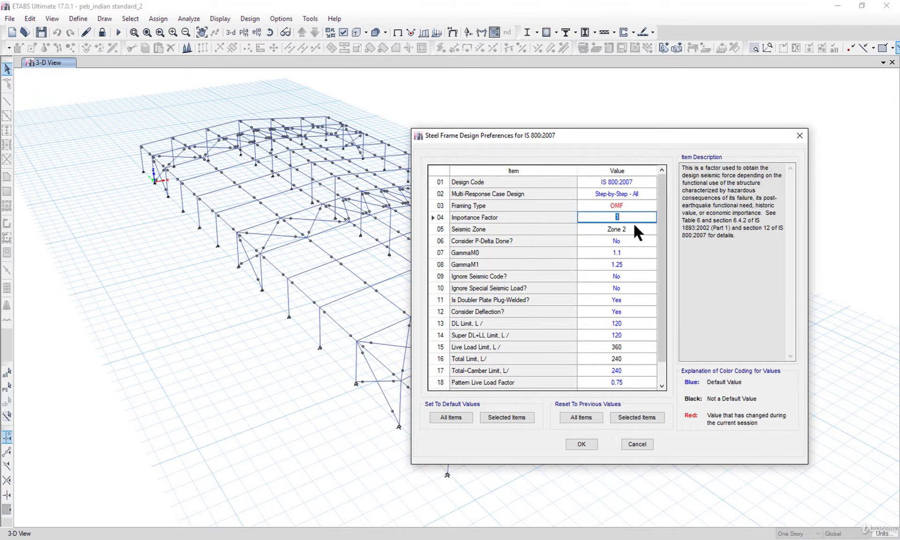
click(631, 228)
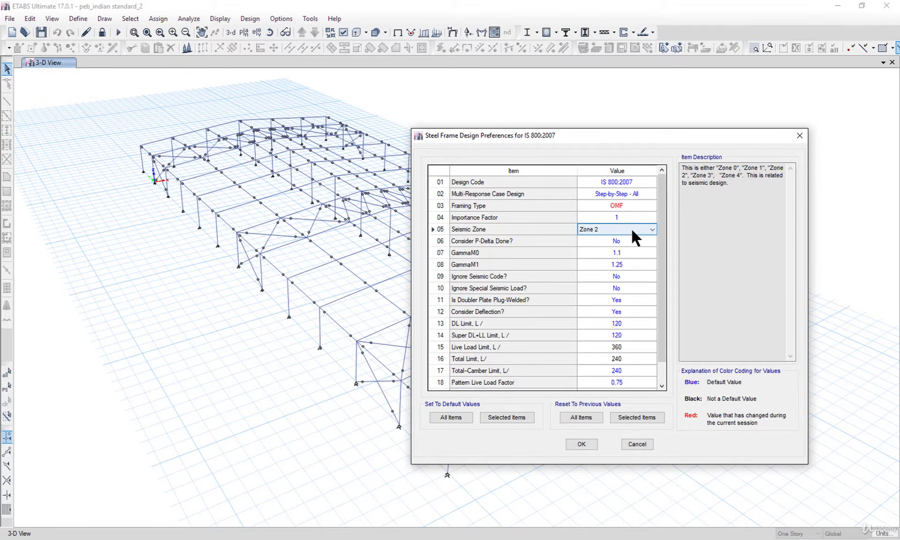
click(637, 242)
click(636, 242)
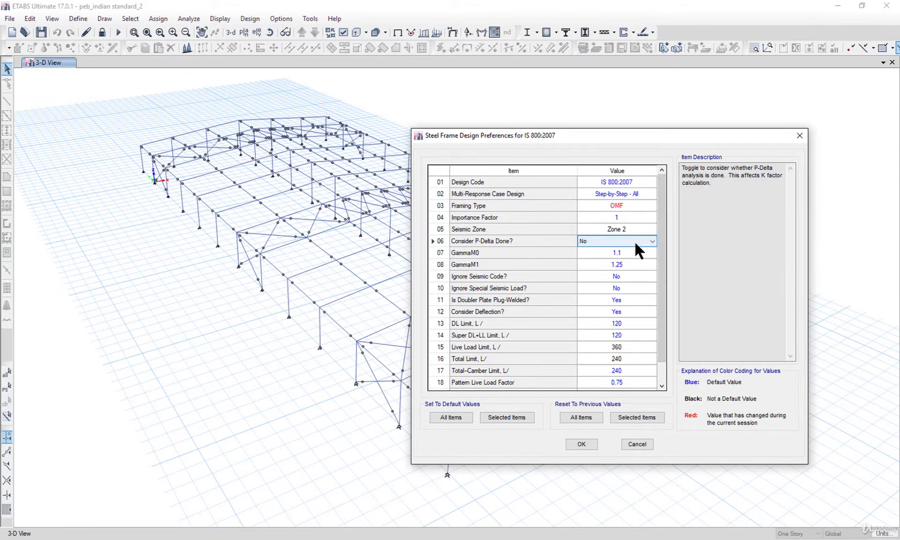
click(635, 241)
click(629, 253)
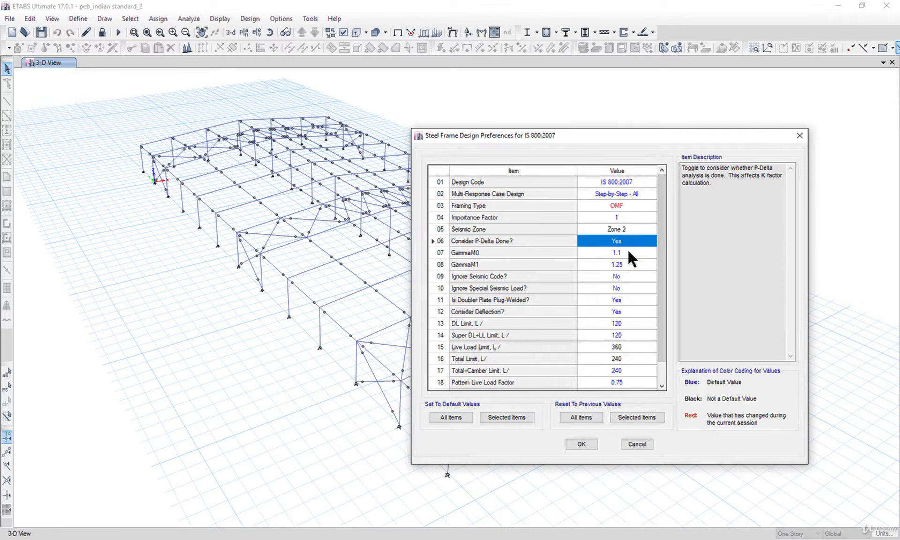
scroll(612, 259, down, 1)
click(613, 256)
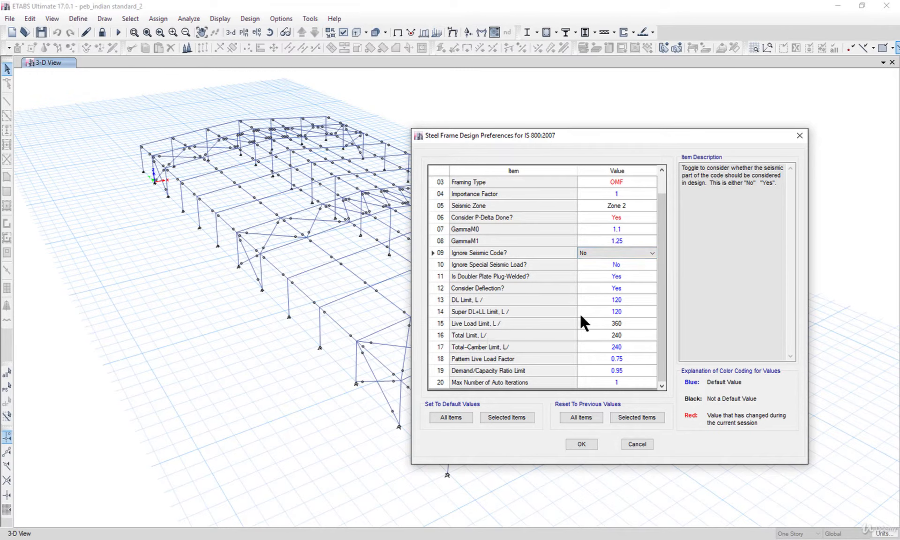
click(581, 444)
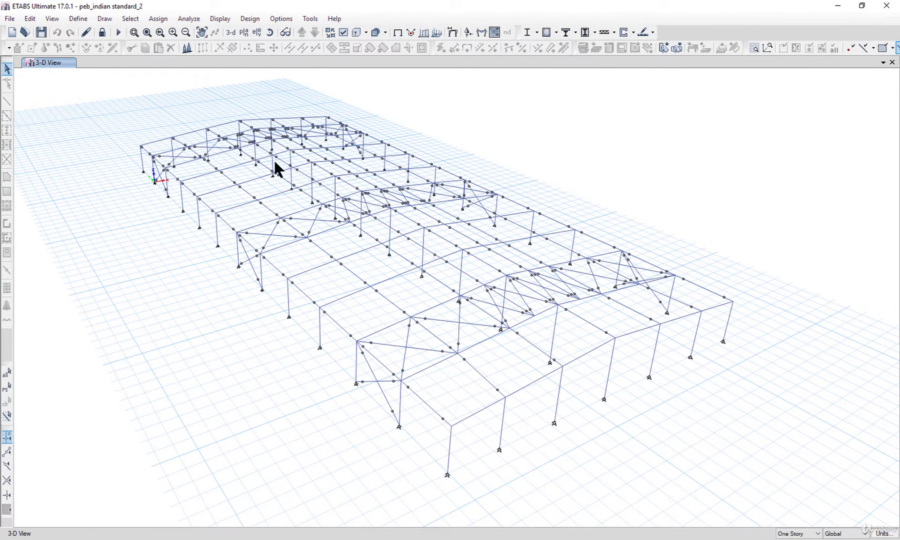
Unlock the model and check the response reduction factor of the ELX seismic load pattern.
click(102, 32)
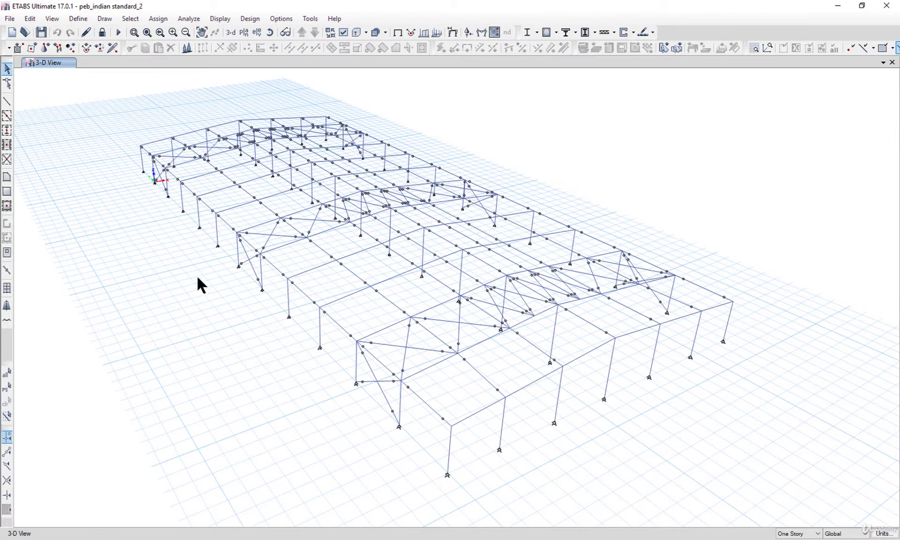
click(77, 19)
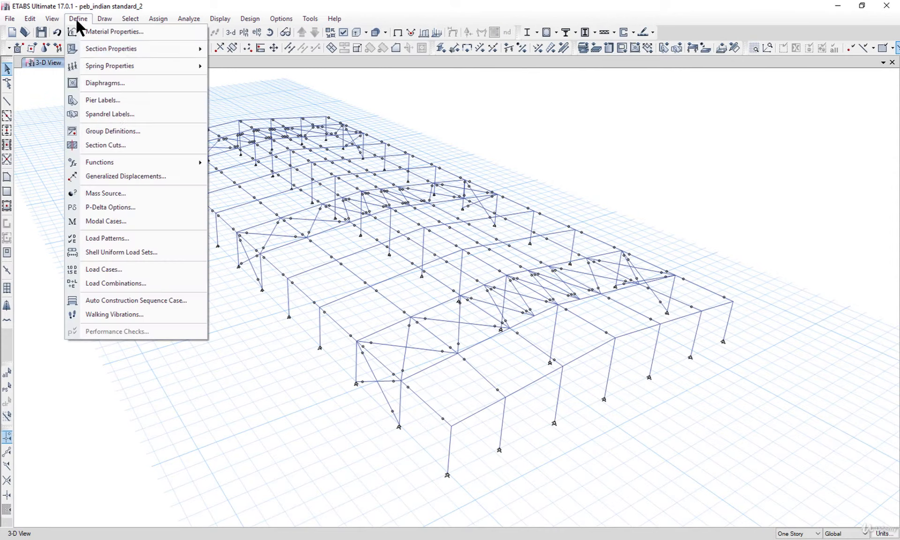
click(140, 239)
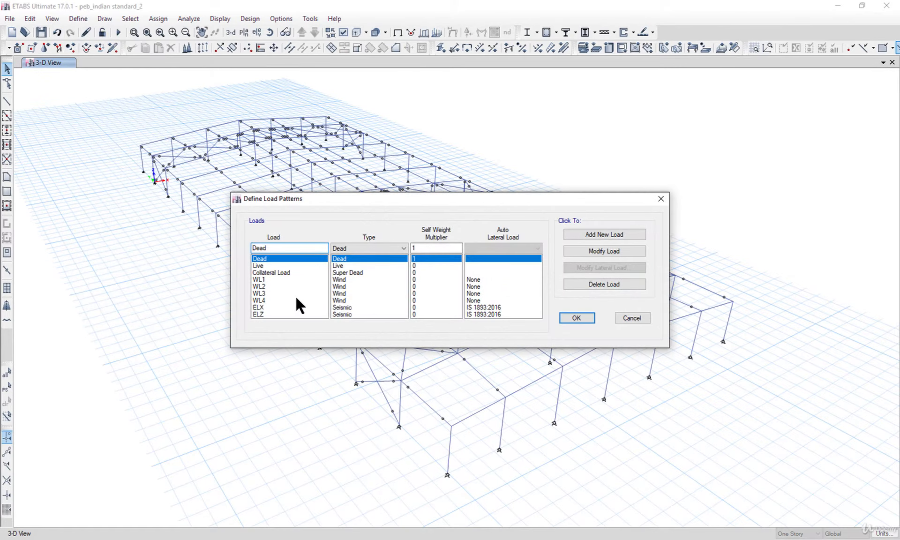
click(284, 308)
click(595, 267)
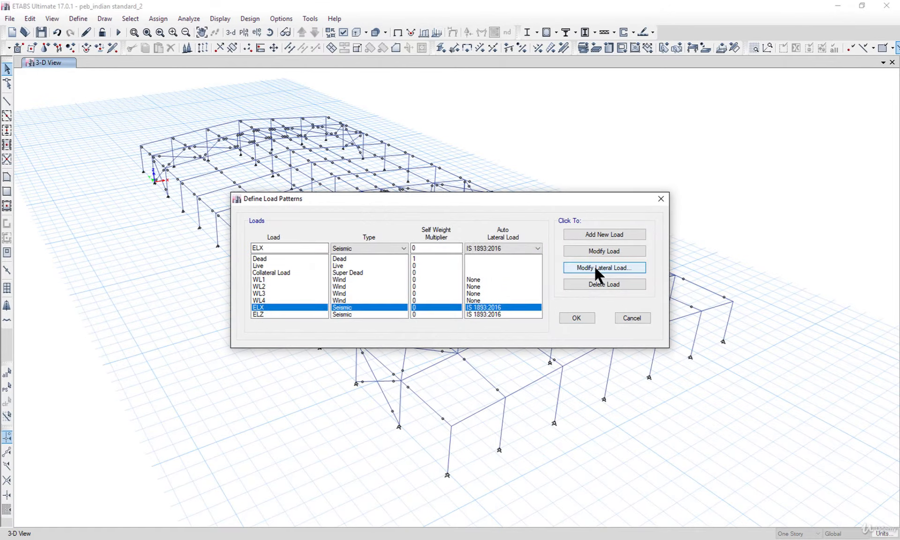
click(420, 347)
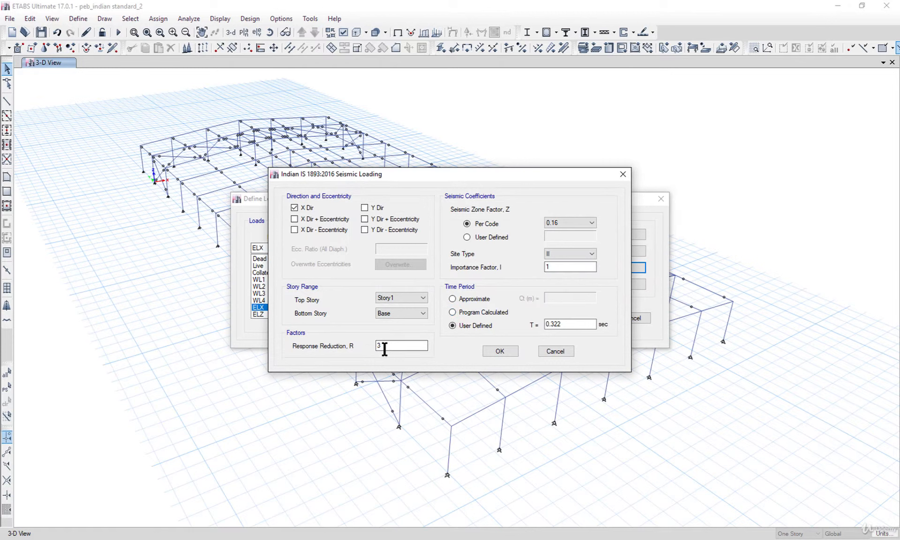
drag(396, 345, 359, 352)
click(509, 351)
Check the response reduction factor in the ELZ pattern's IS 1893:2016 seismic loading.
click(311, 314)
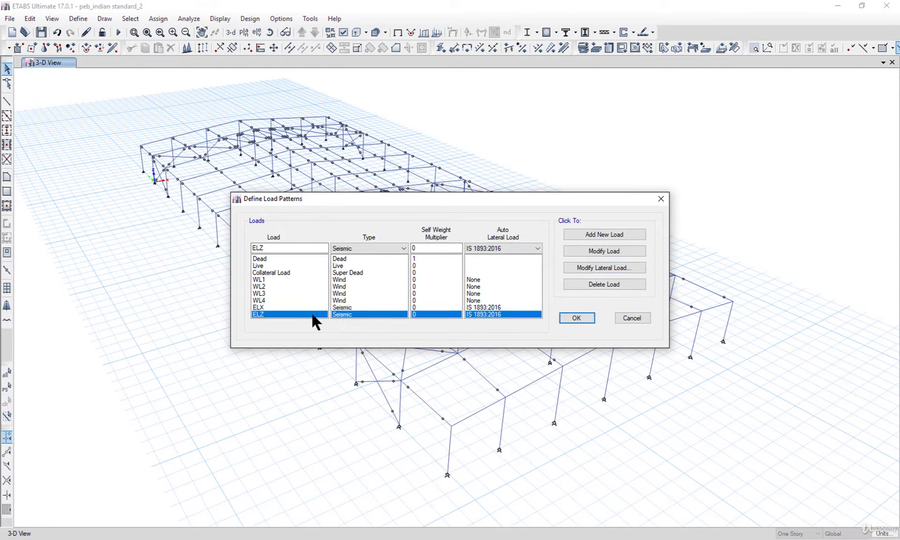
click(604, 268)
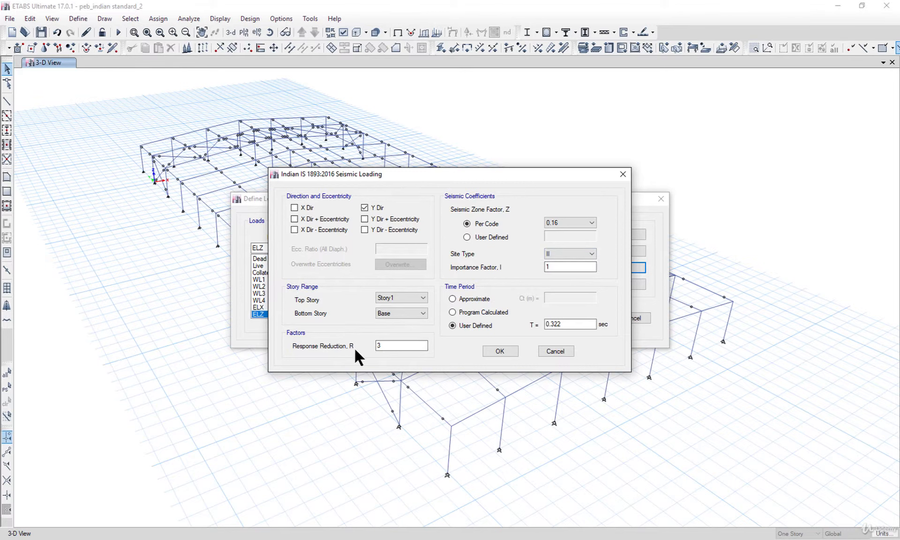
click(390, 348)
click(501, 351)
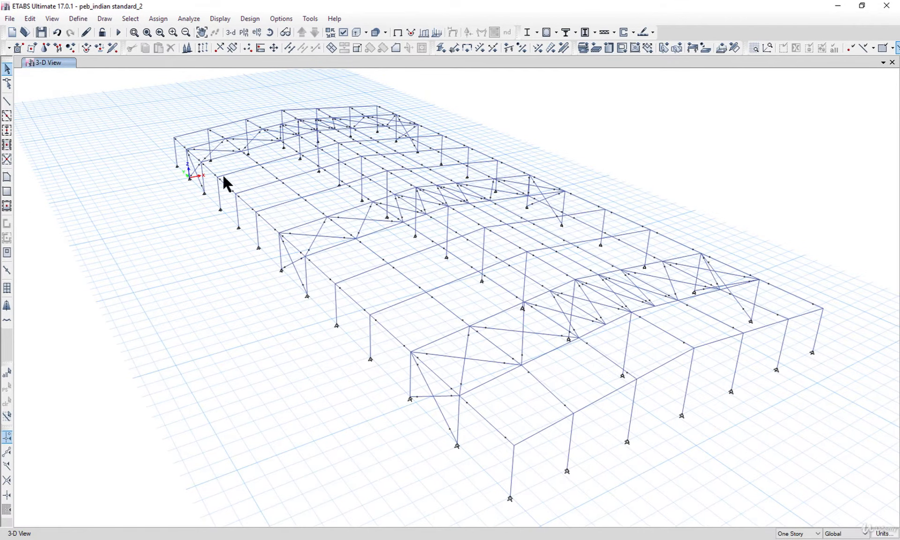
Review the top and bottom story range in the ELX pattern's seismic loading settings.
click(74, 19)
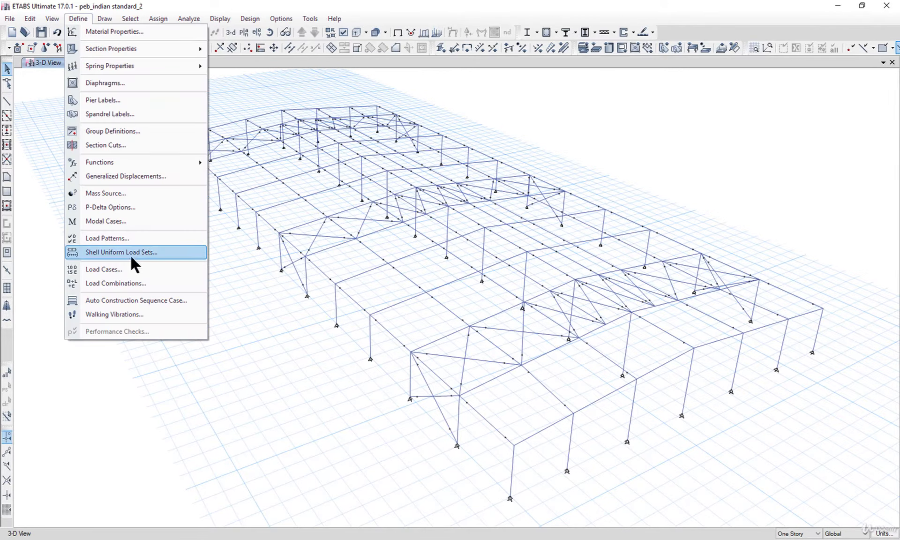
click(130, 237)
click(355, 308)
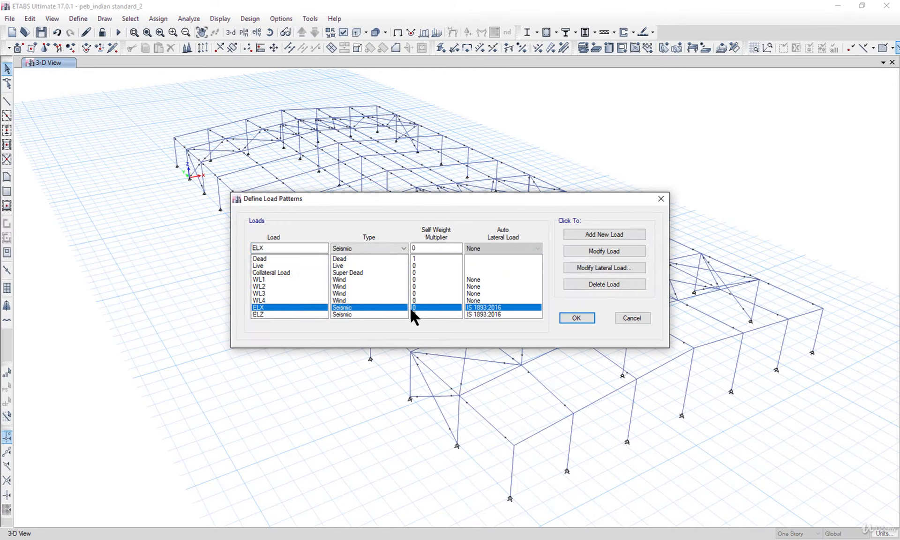
click(604, 267)
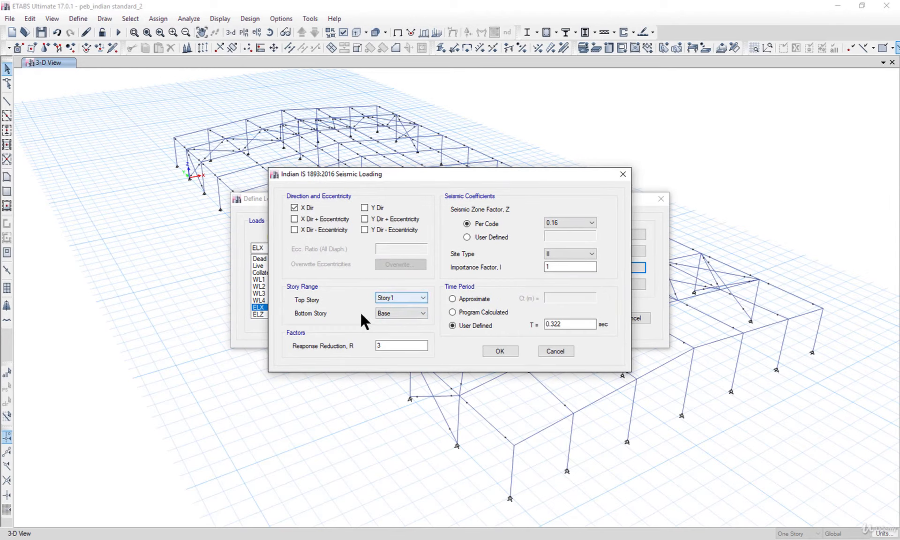
drag(354, 177, 366, 196)
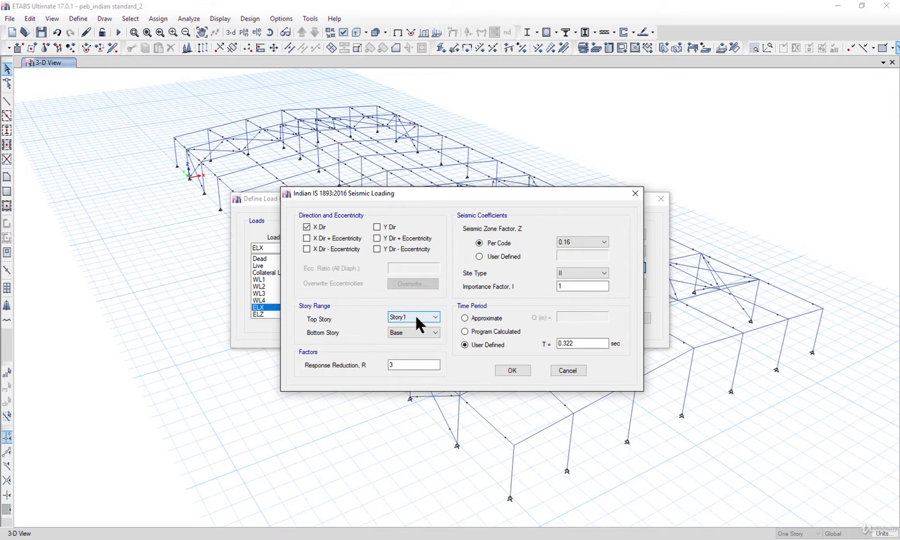
click(512, 370)
click(576, 317)
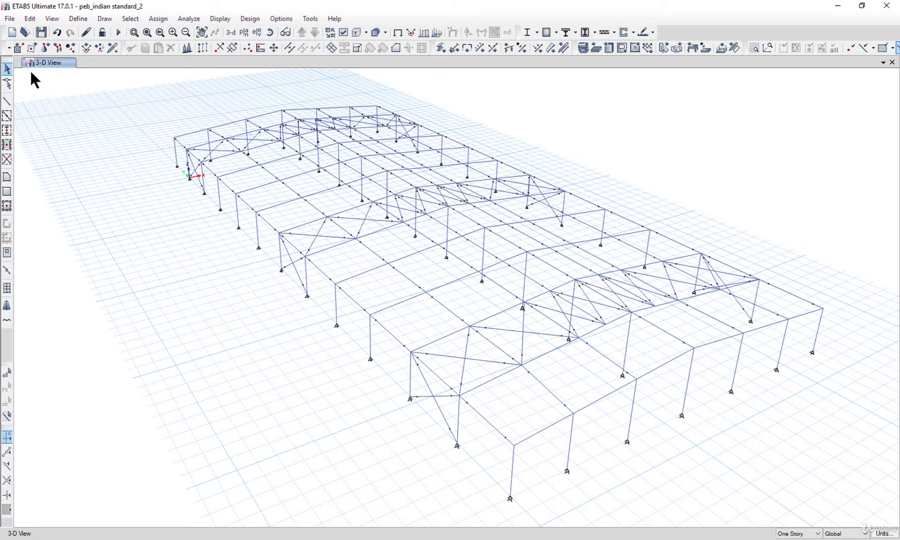
Add one story above Story1 in the story and grid system data.
click(31, 19)
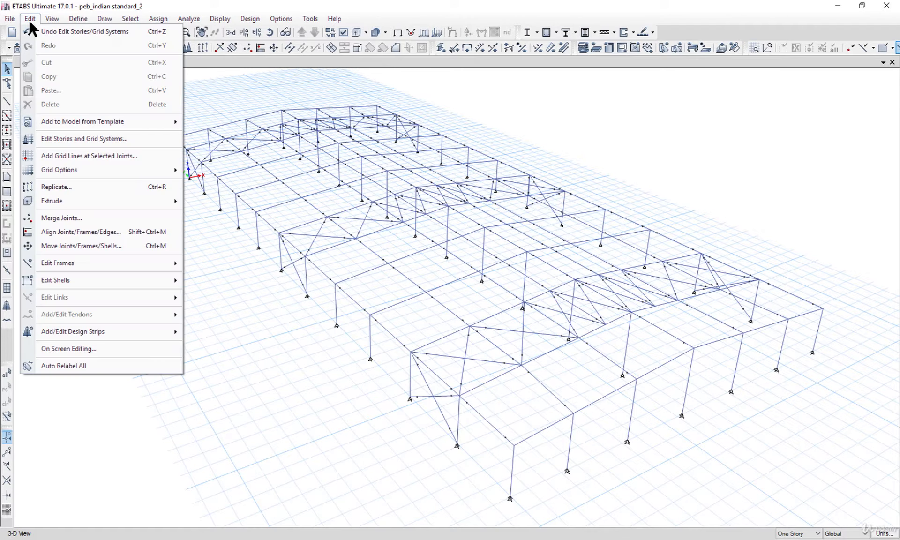
click(88, 140)
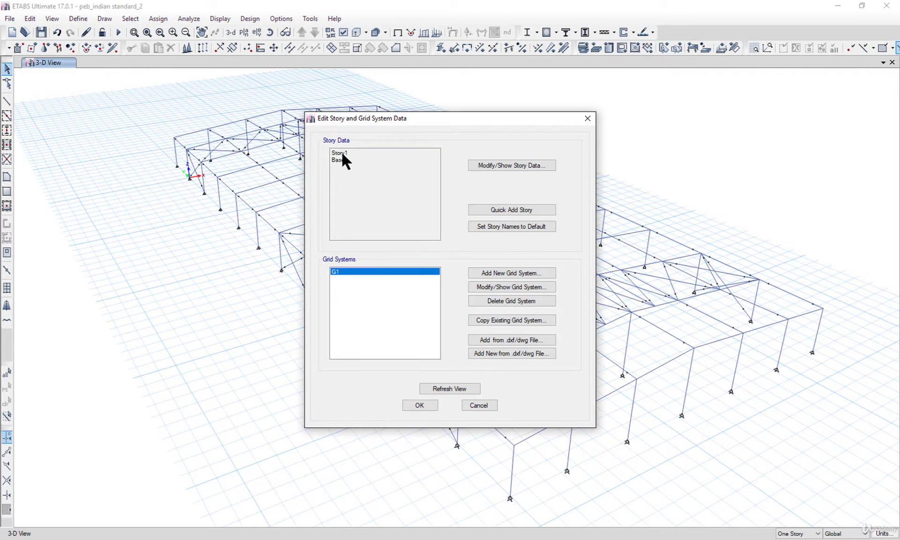
click(518, 210)
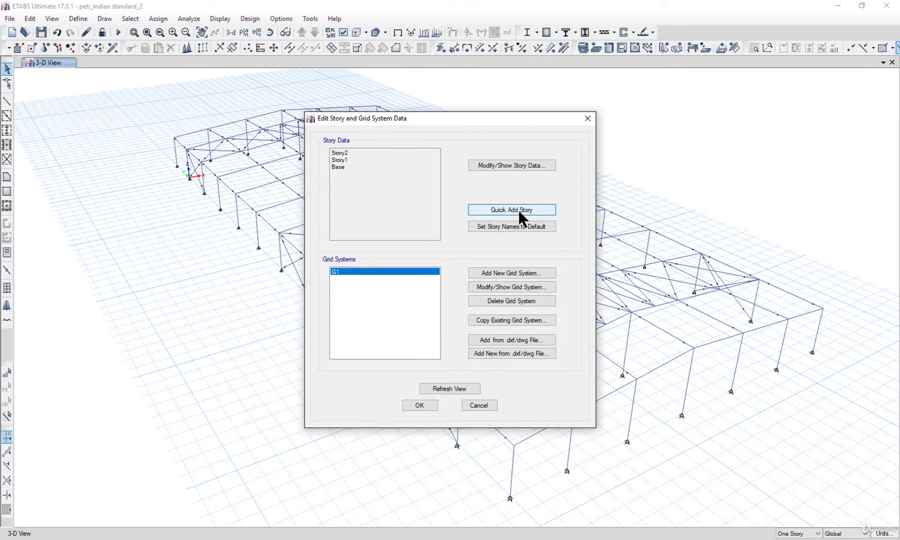
Set the new top story's height to 4 m and apply the story data to the model.
click(500, 164)
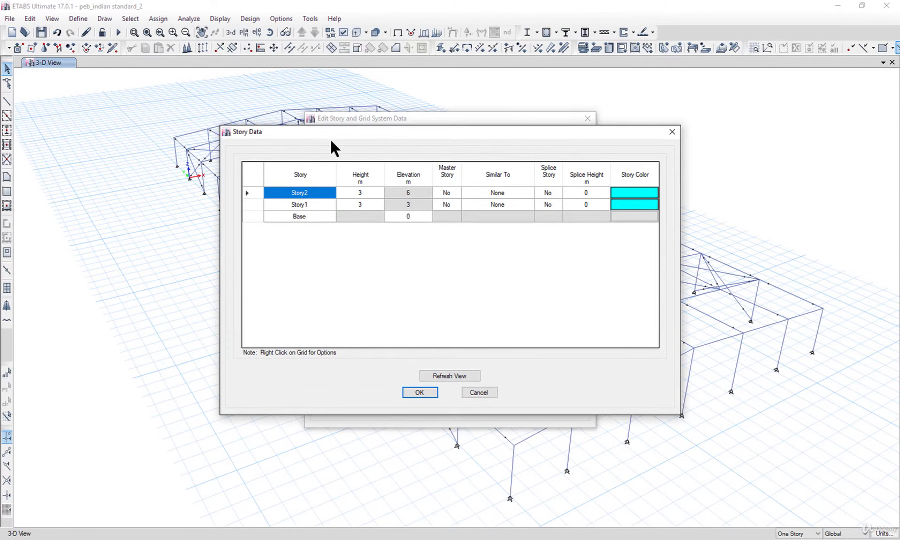
drag(330, 135, 446, 144)
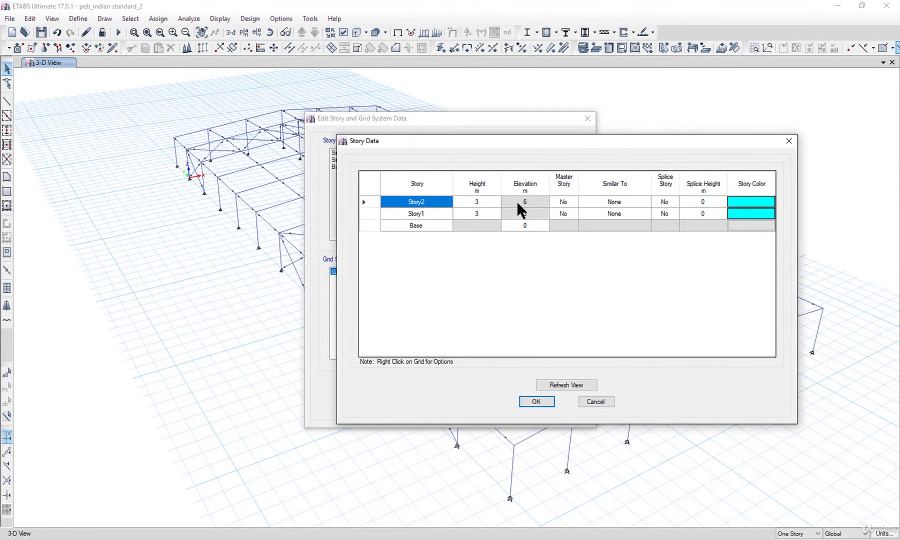
click(483, 205)
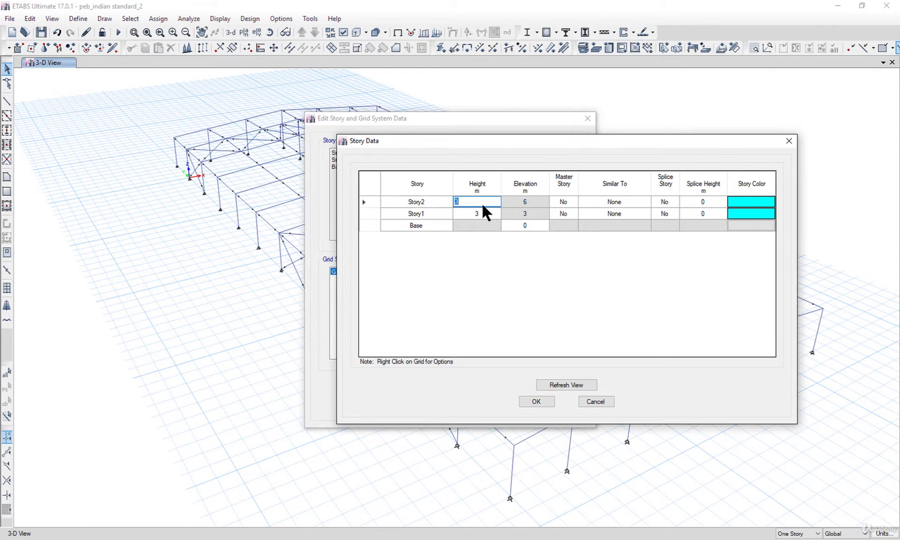
click(533, 203)
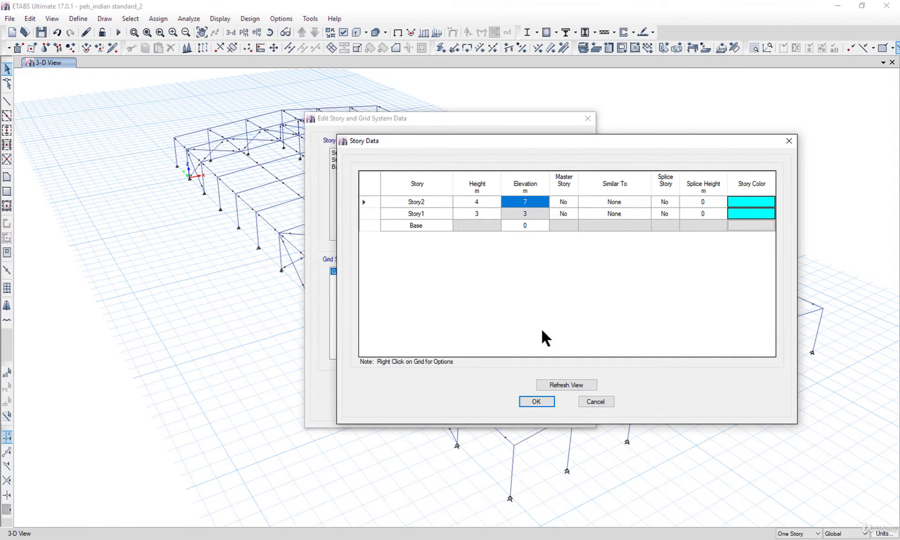
click(549, 384)
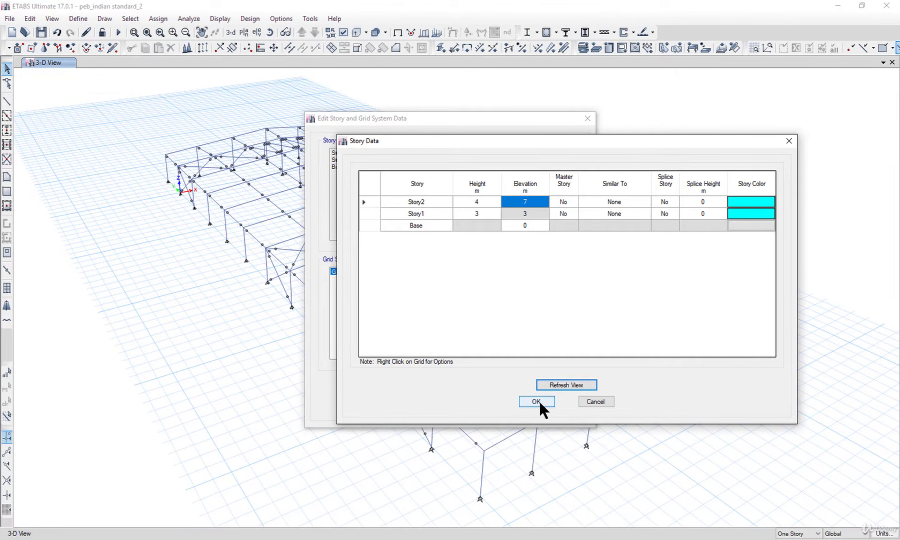
click(536, 402)
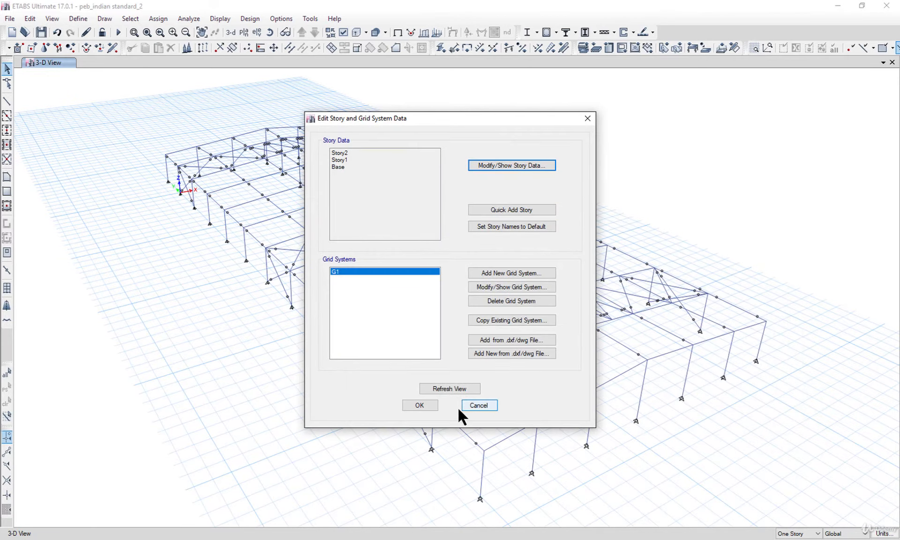
click(433, 391)
click(424, 404)
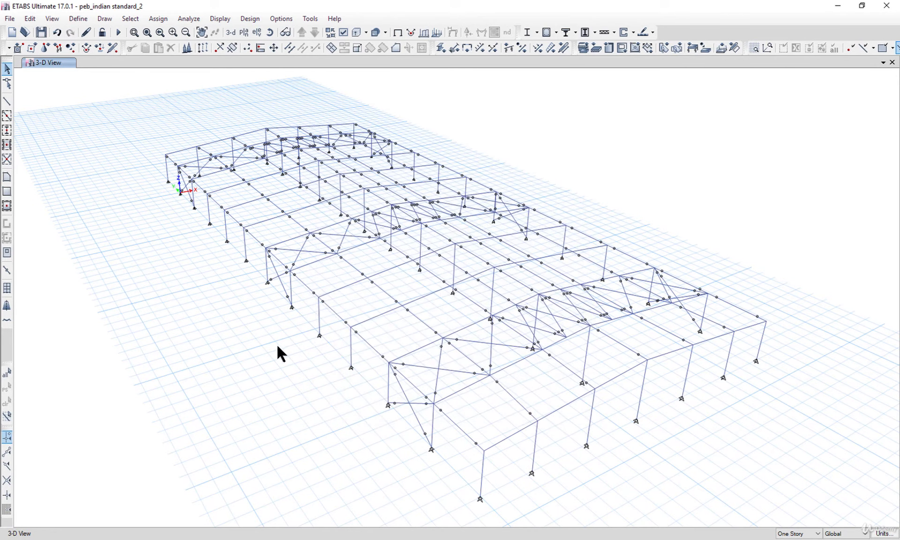
Check the coordinates and story assignment of an eave joint and a ridge joint in the frame.
right_click(243, 227)
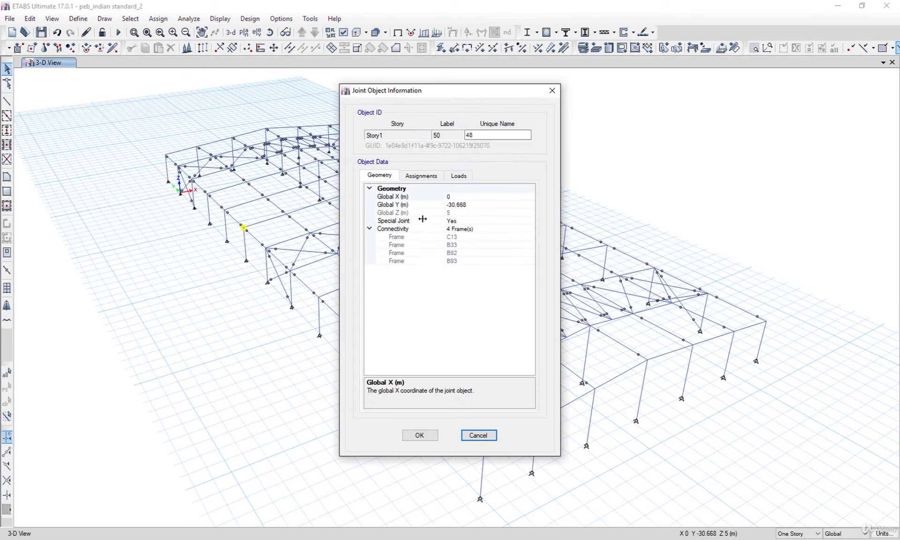
click(477, 434)
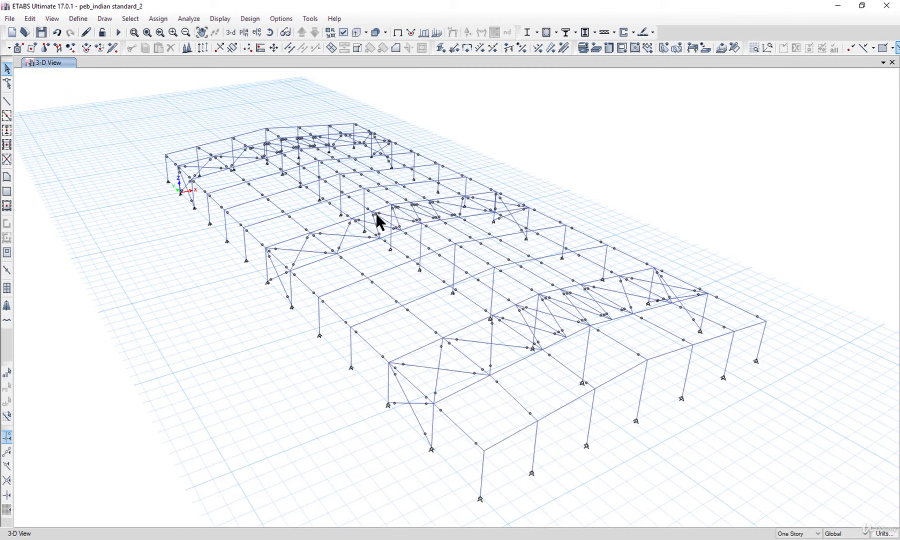
right_click(454, 261)
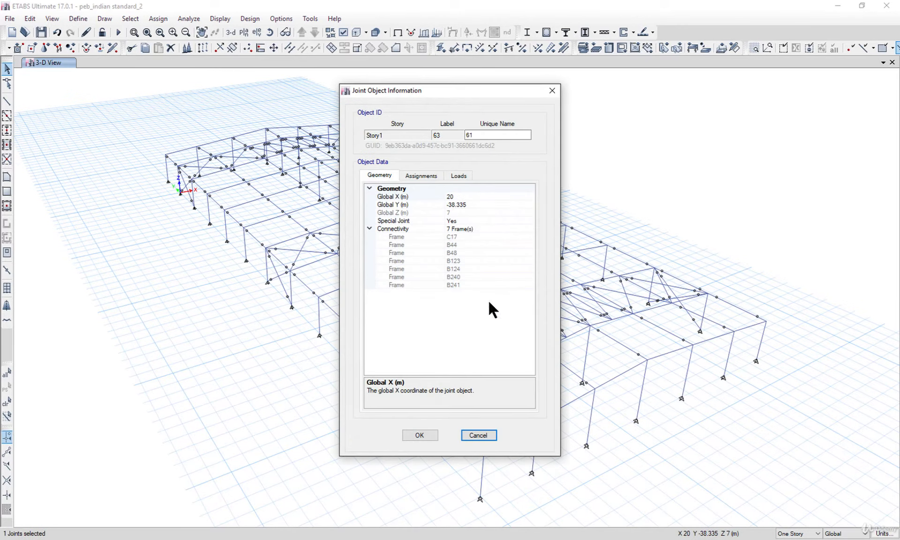
click(489, 435)
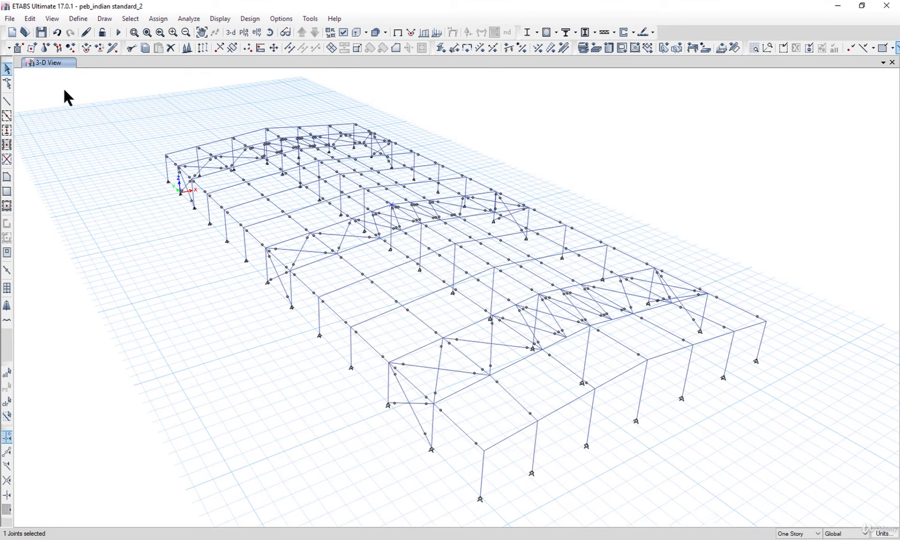
Set the top story of the ELX pattern's IS 1893:2016 seismic loading to Story2.
click(77, 18)
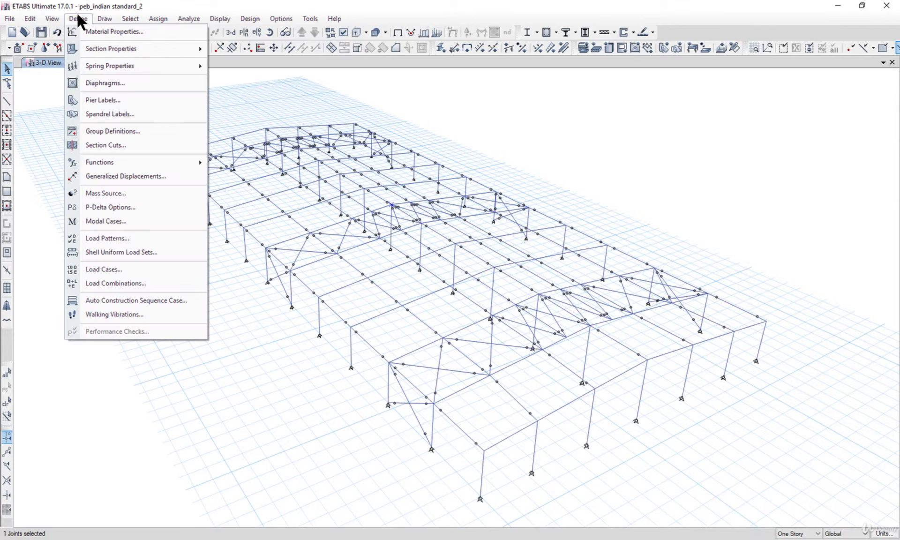
click(128, 239)
click(353, 307)
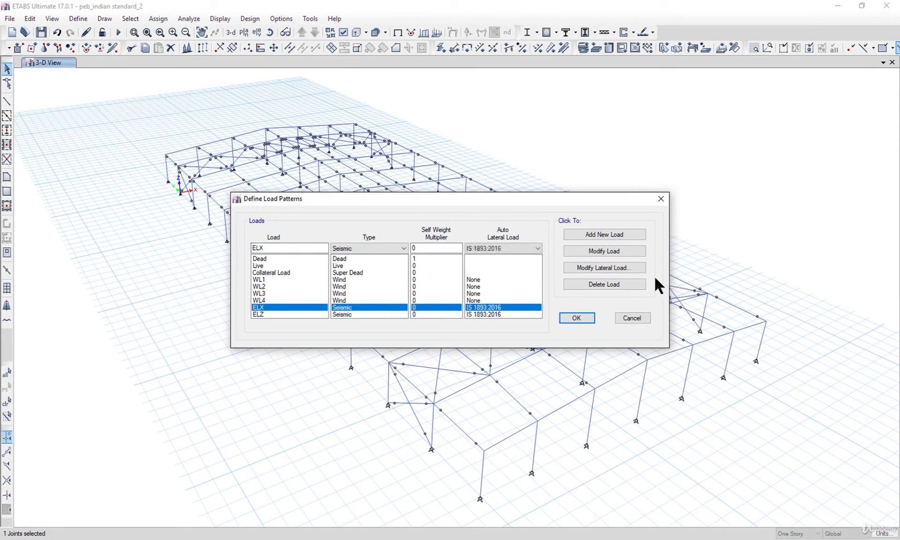
click(602, 267)
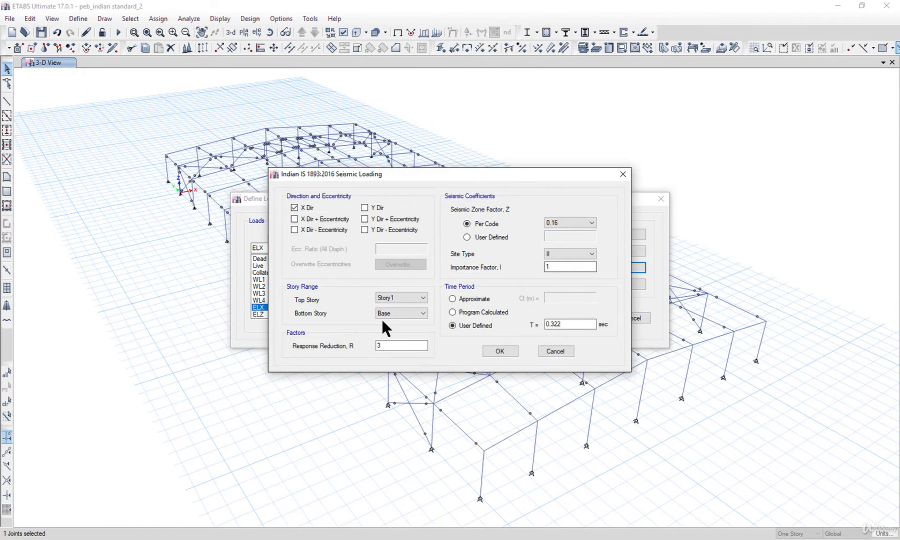
click(393, 298)
click(393, 305)
click(500, 351)
Set the ELZ pattern's seismic loading top story to Story2 and apply the load pattern changes.
click(365, 314)
click(596, 269)
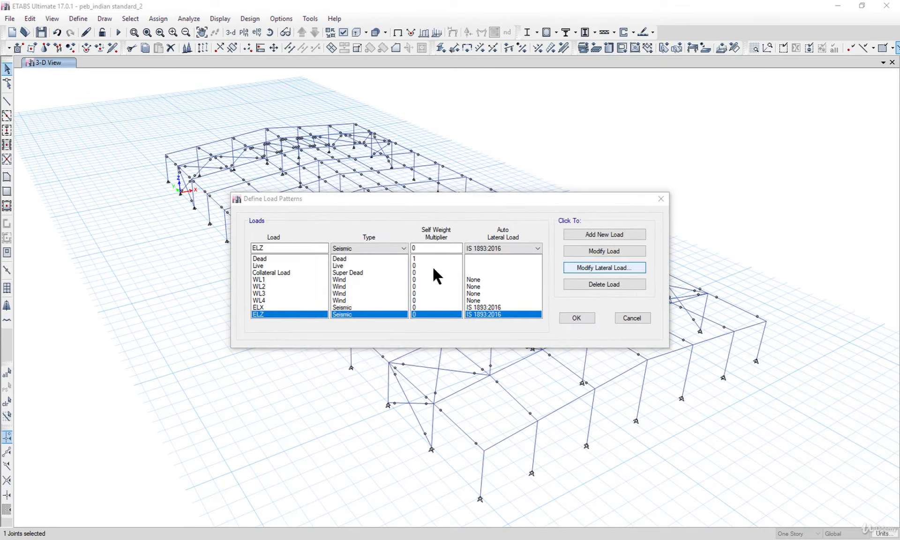
click(402, 297)
click(401, 306)
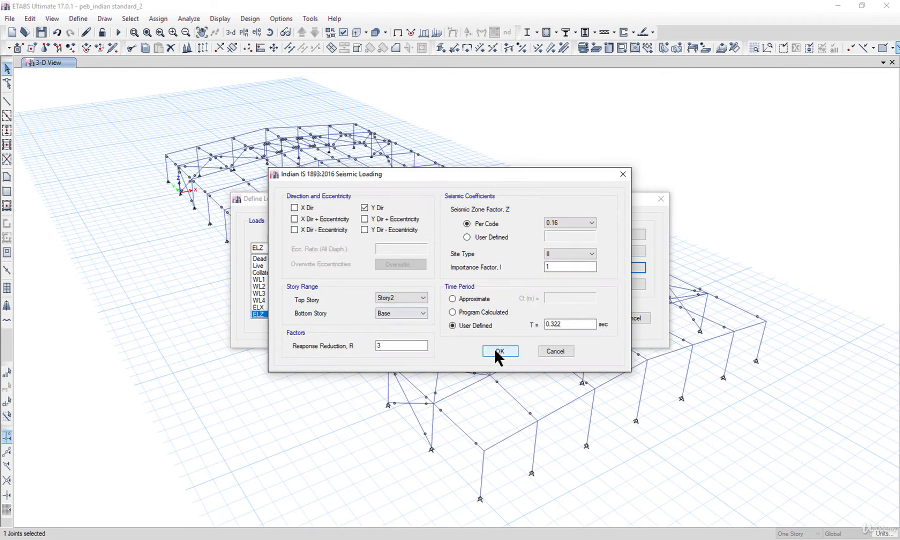
click(496, 350)
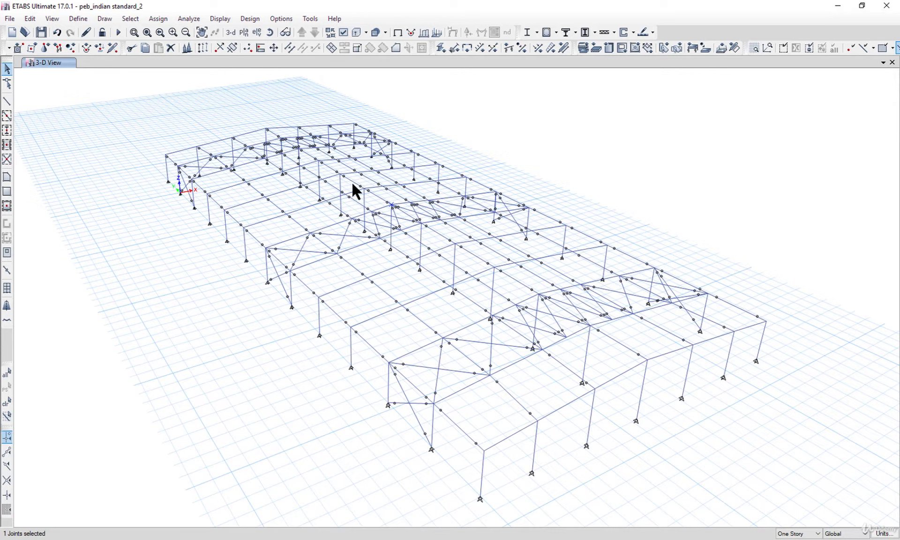
Review the steel frame design preferences for IS 800:2007 before running the analysis.
click(250, 19)
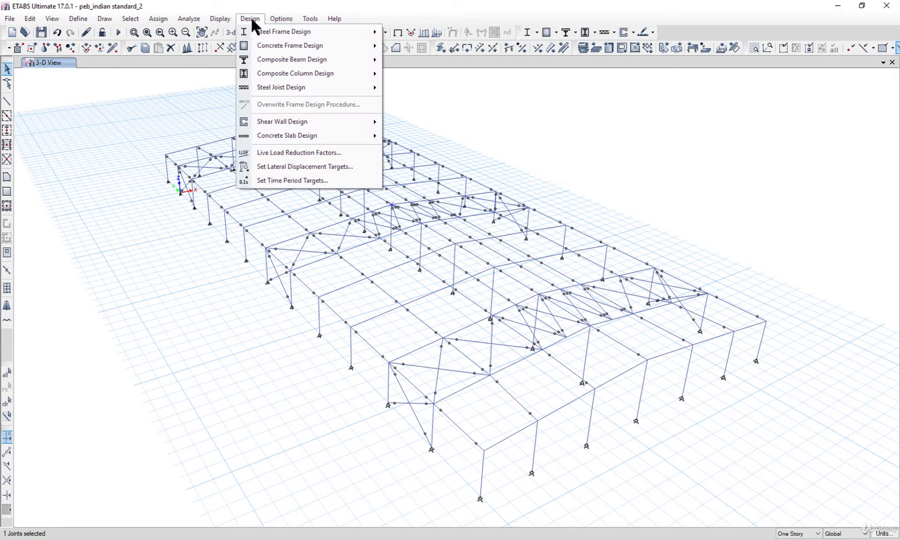
mouse_move(263, 31)
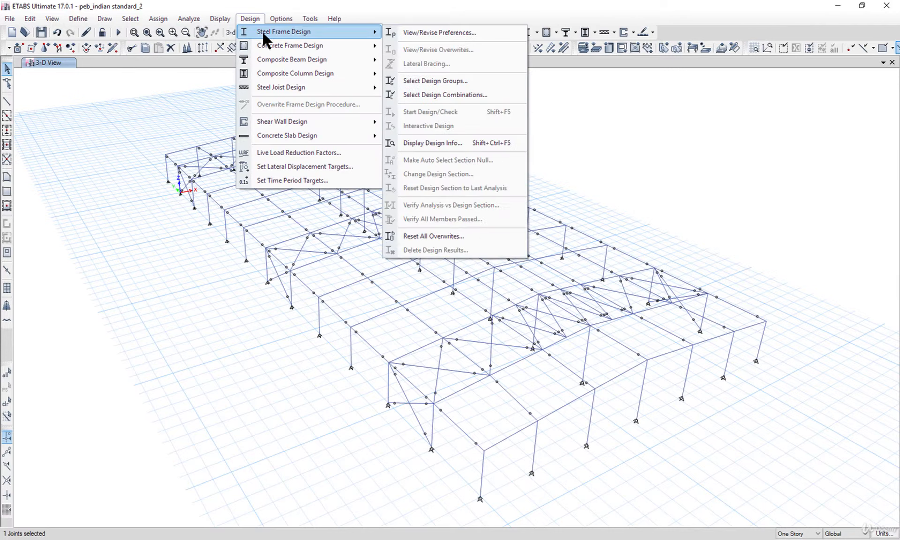
click(428, 35)
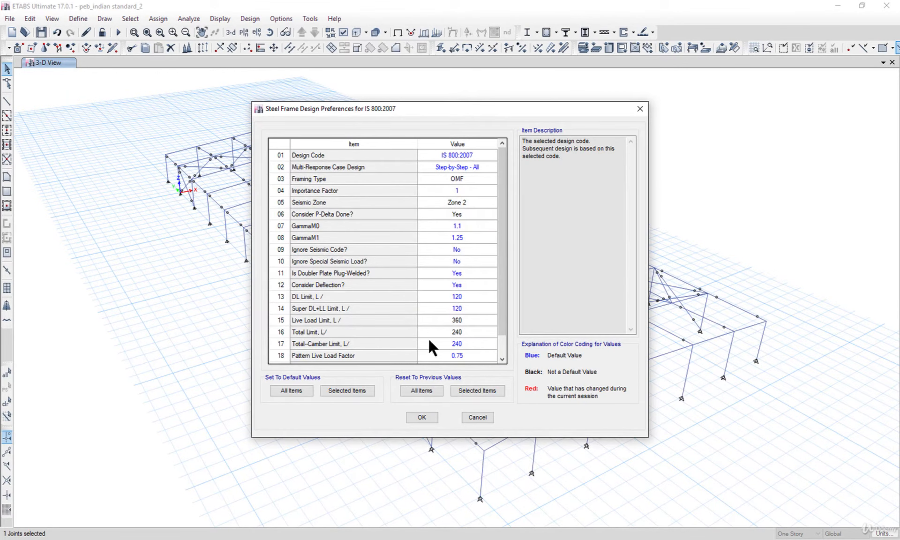
click(422, 417)
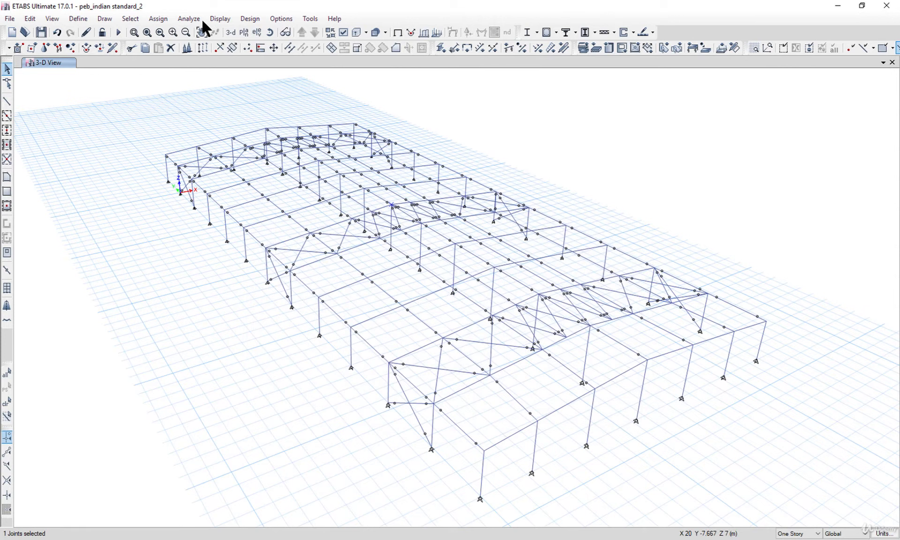
Run the structural analysis of the model with the updated stories and seismic loads.
click(191, 20)
click(247, 155)
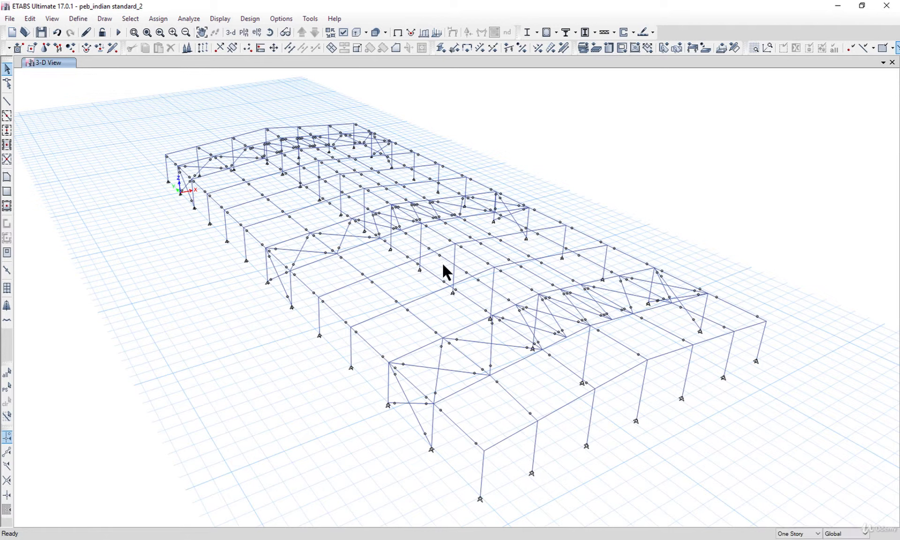
click(816, 530)
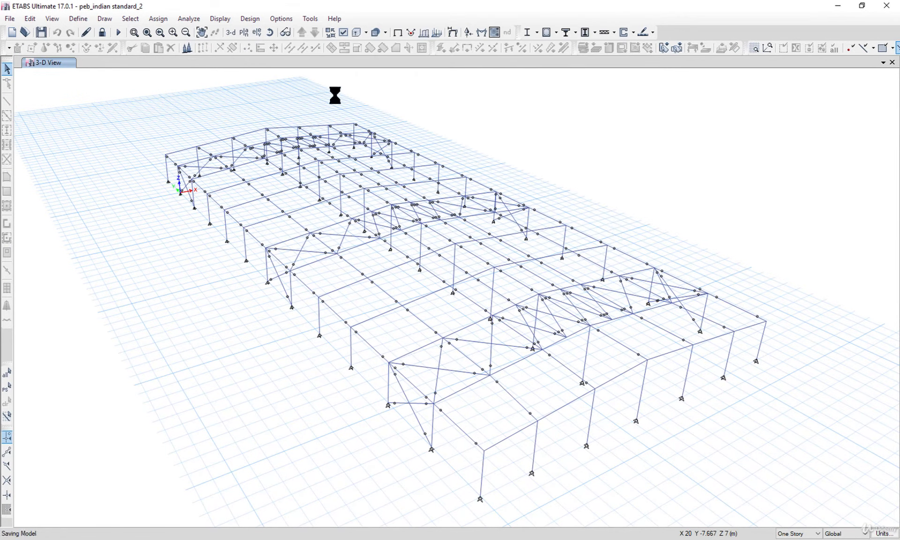
Inspect the last analysis run log for the stability check and run status.
click(187, 18)
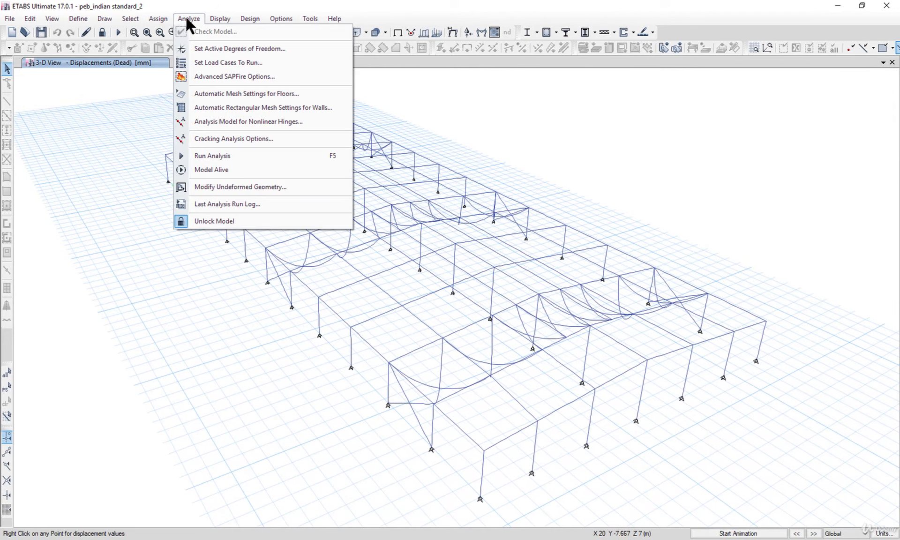
click(235, 203)
drag(612, 235, 615, 137)
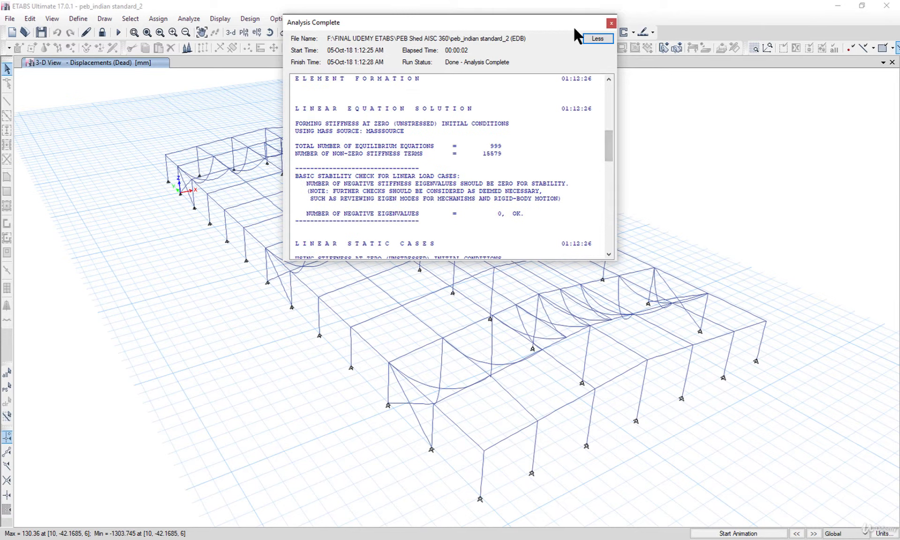
click(611, 23)
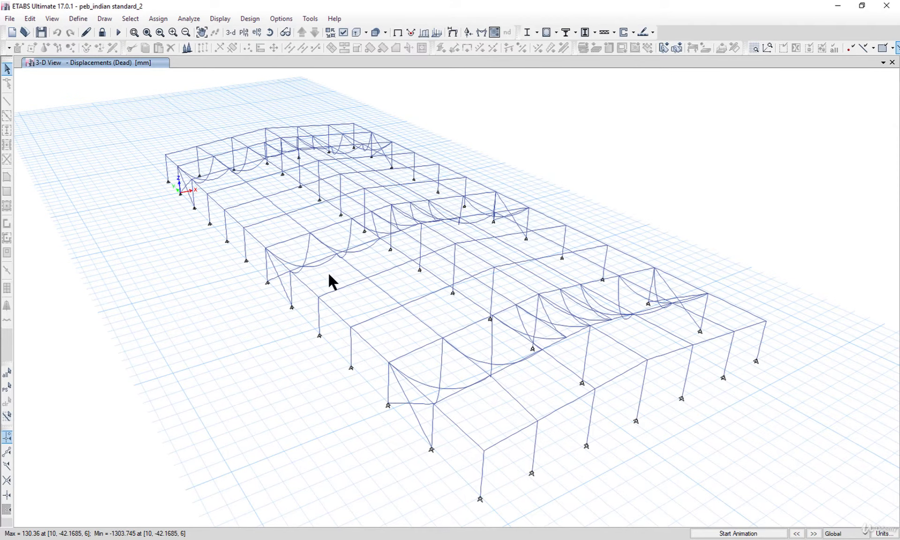
Recheck the IS 800:2007 steel frame design preferences on the analyzed model.
mouse_move(437, 385)
mouse_move(347, 252)
click(248, 18)
click(241, 18)
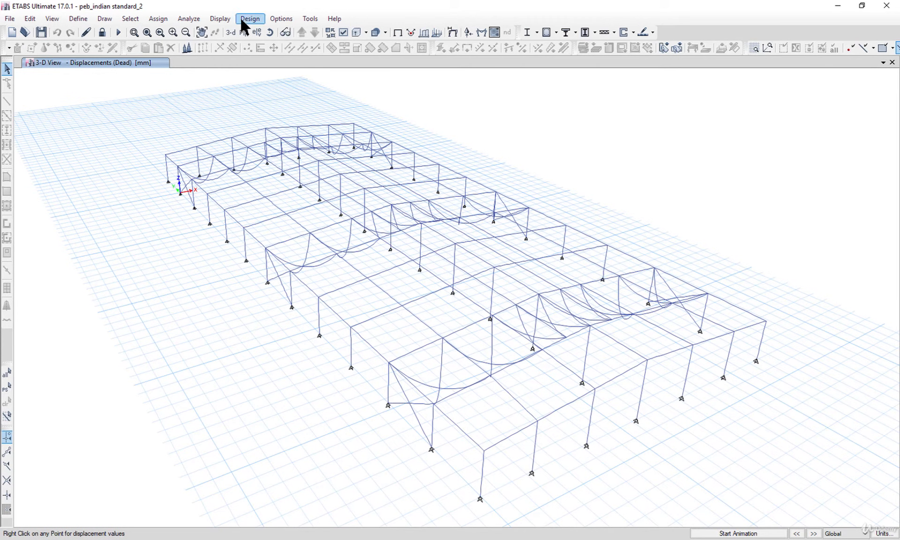
click(259, 17)
mouse_move(268, 29)
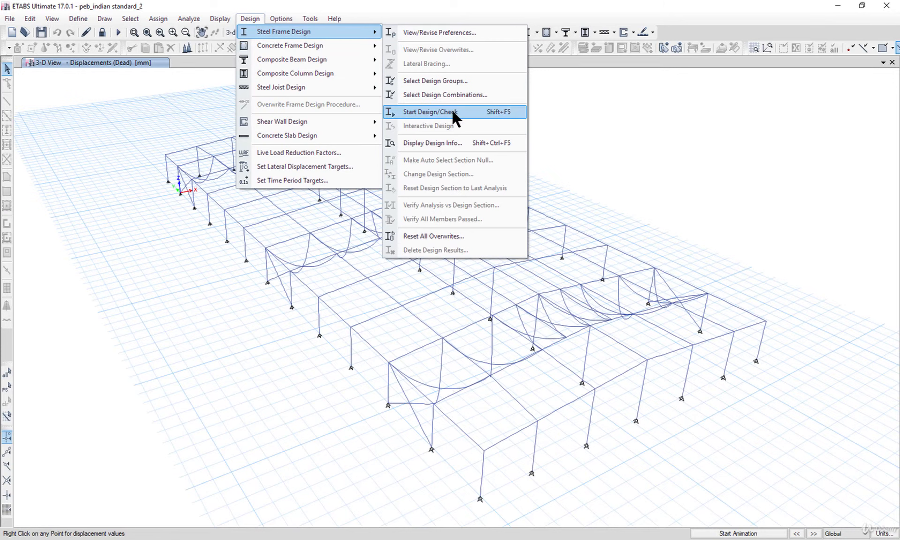
click(424, 33)
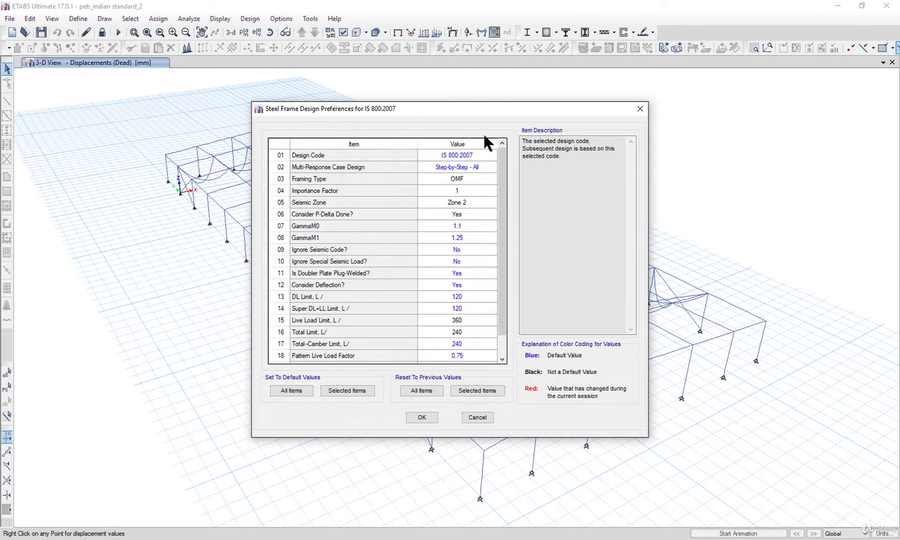
click(427, 417)
Run the steel frame design check on the analyzed model.
click(254, 20)
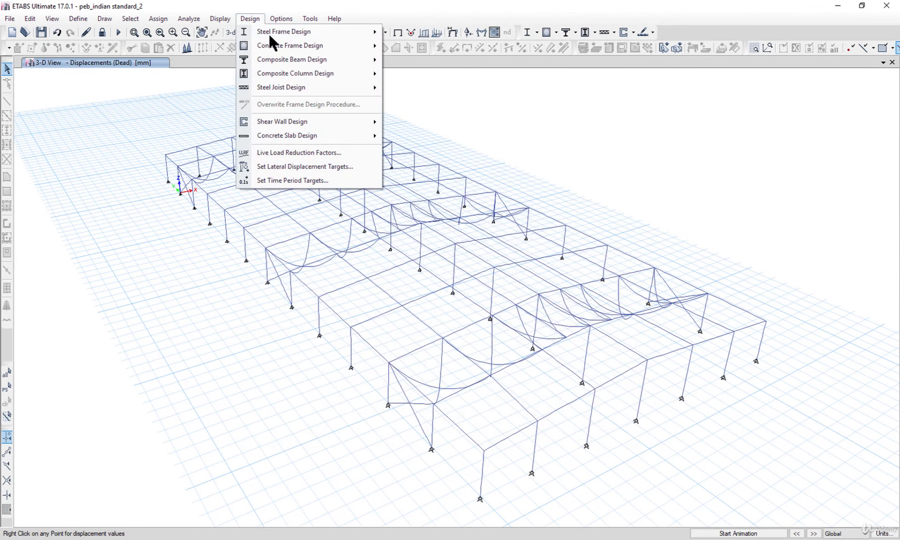
mouse_move(294, 32)
click(447, 108)
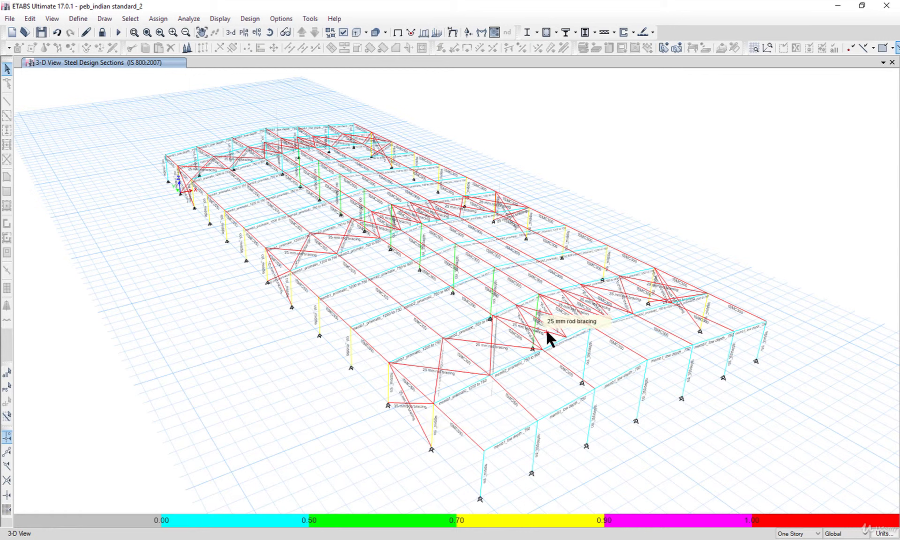
Inspect the steel stress check information of the failing ISMC300 beam B203 near the front end.
click(560, 361)
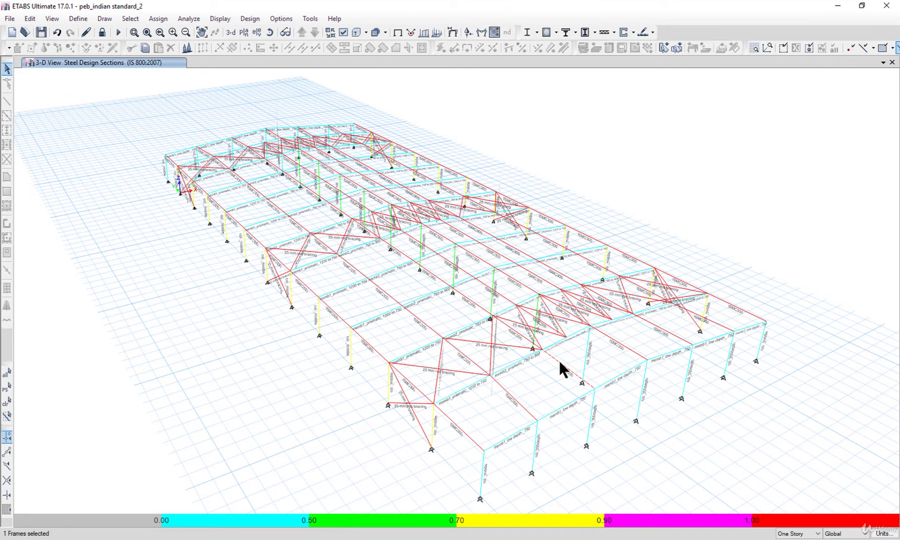
right_click(560, 363)
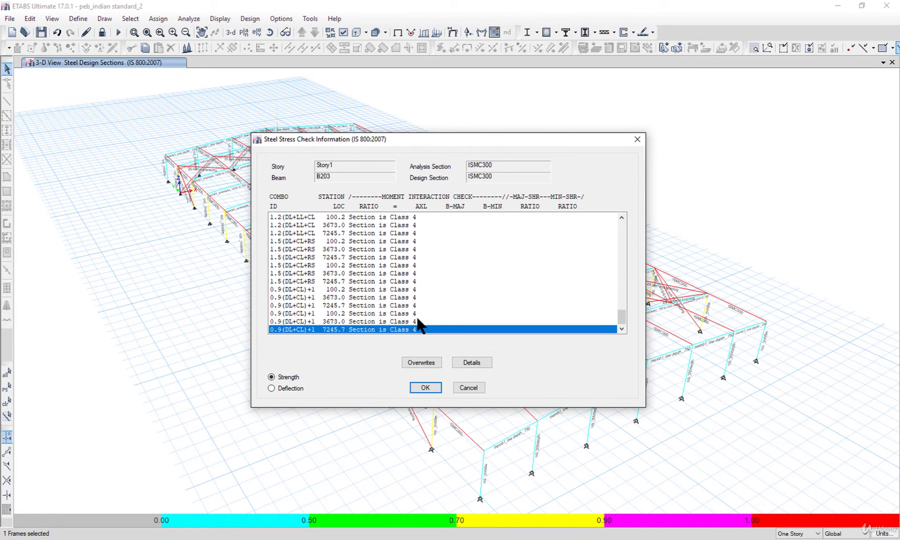
click(466, 388)
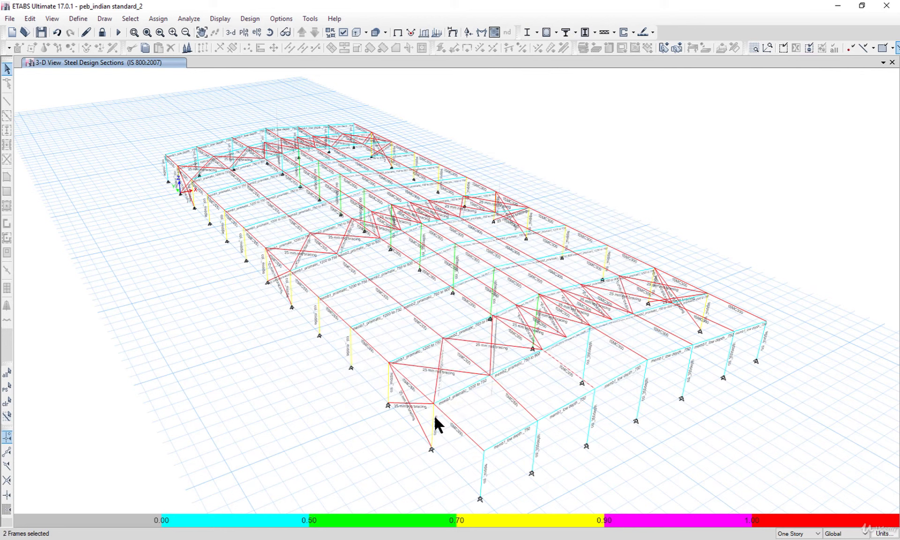
Review column C31's stress check by load combination and its IS 800:2007 design overwrites.
right_click(434, 417)
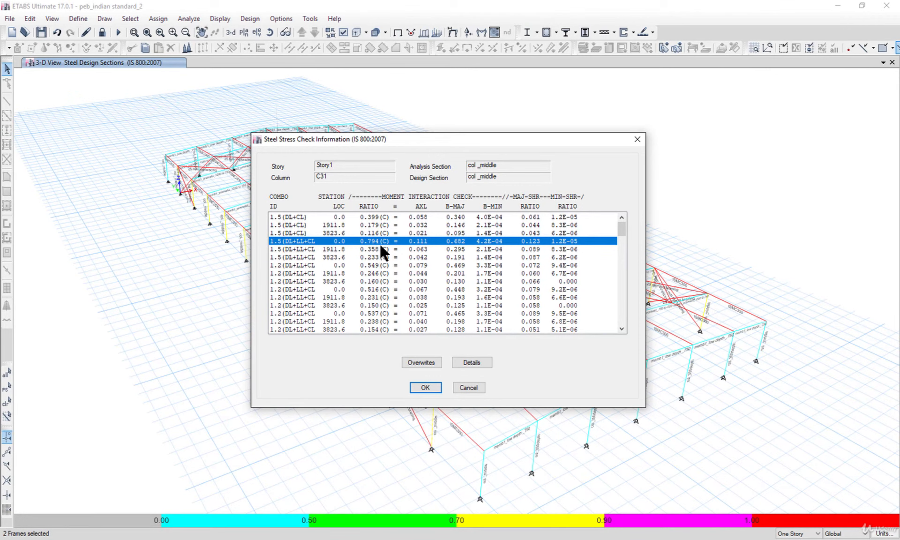
drag(358, 138, 501, 131)
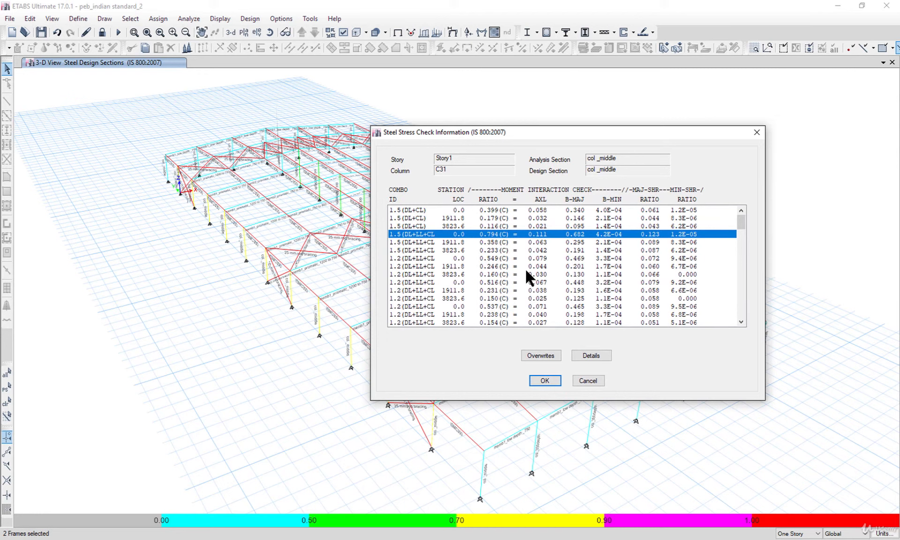
click(545, 356)
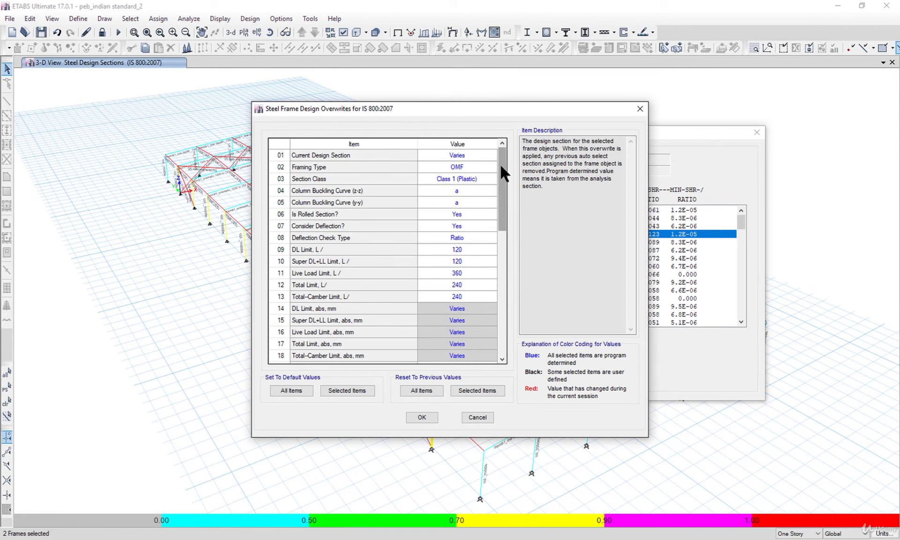
drag(501, 167, 511, 303)
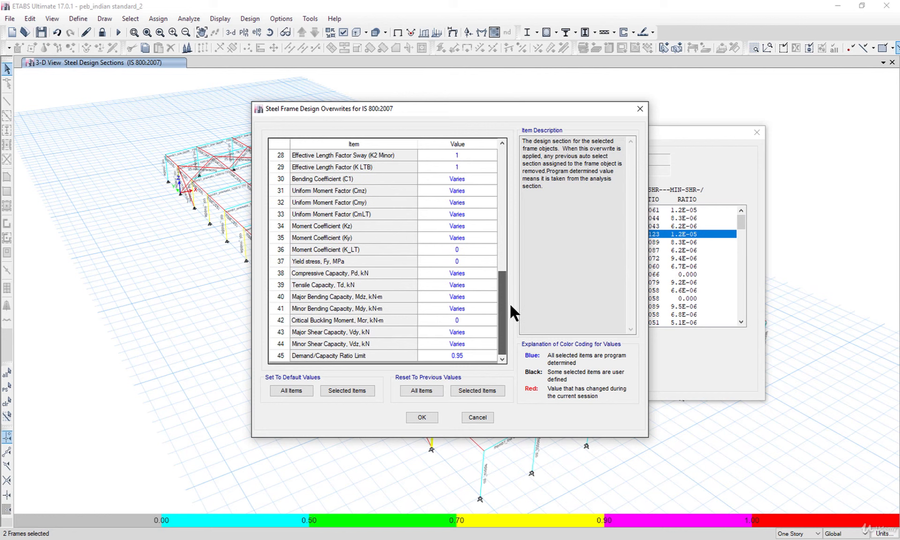
drag(509, 302, 509, 161)
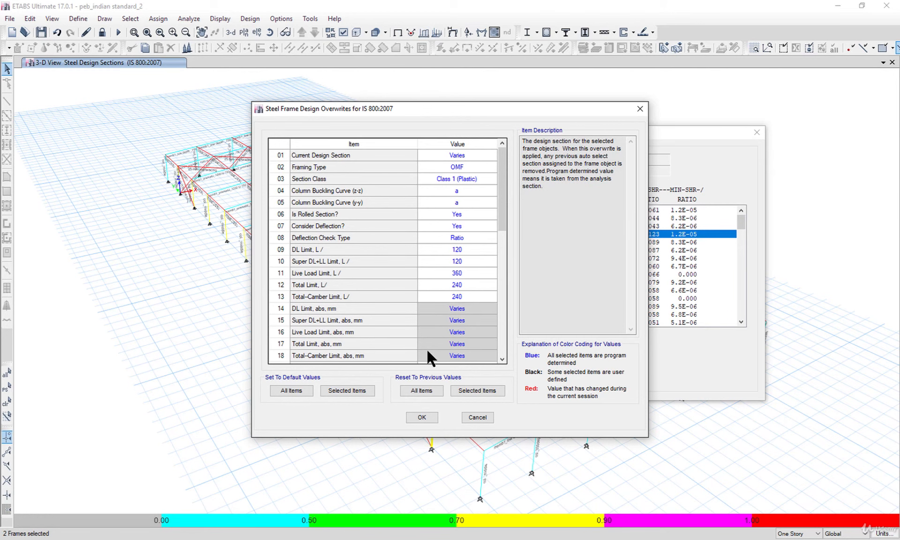
click(421, 417)
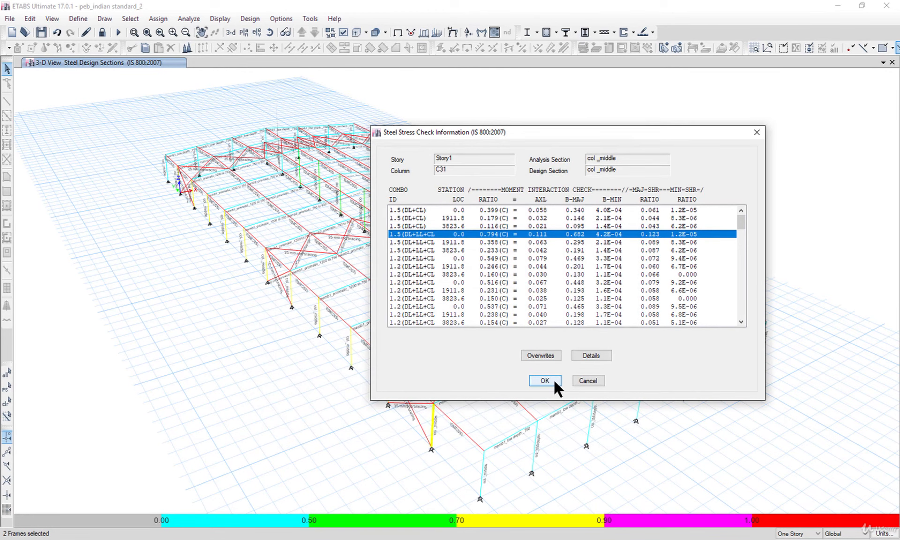
Read column C31's design details report, covering the demand/capacity ratio and the axial, moment and shear design.
click(596, 356)
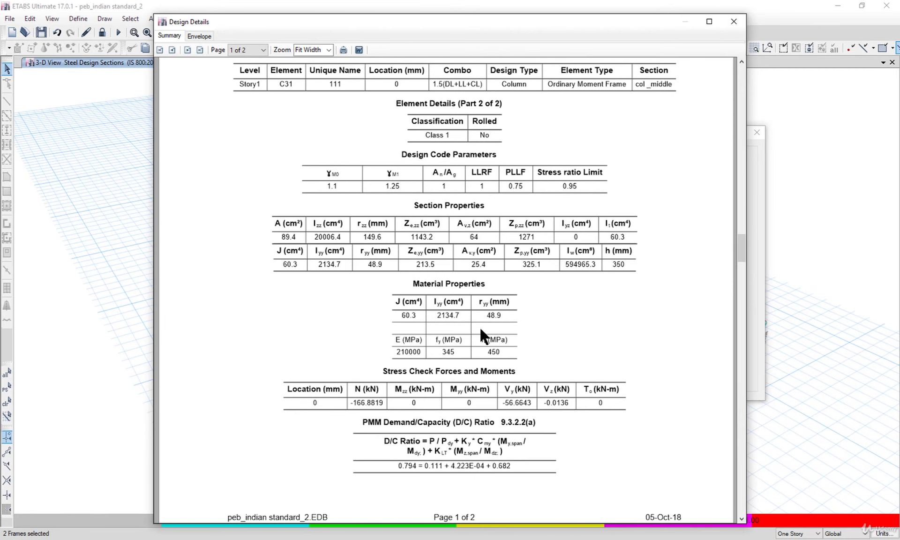
scroll(492, 307, down, 10)
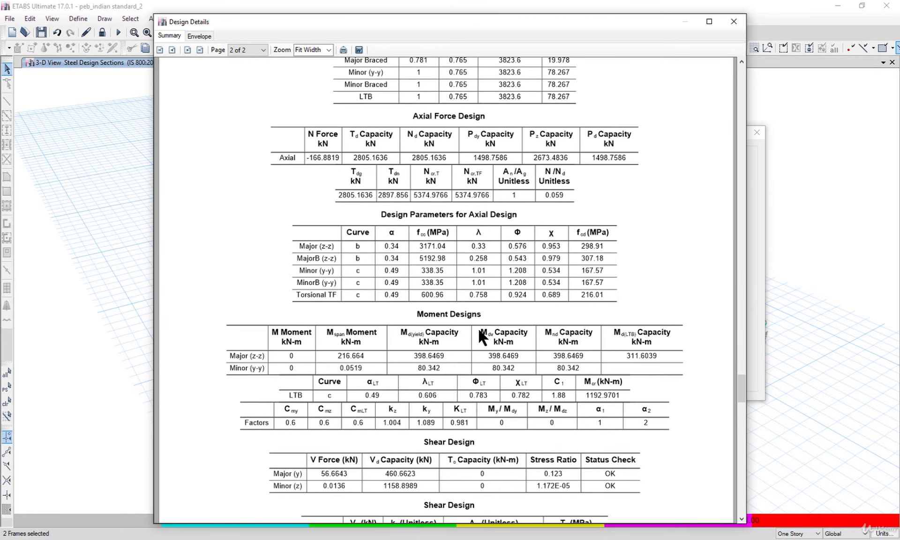
scroll(478, 328, up, 3)
click(733, 22)
click(756, 133)
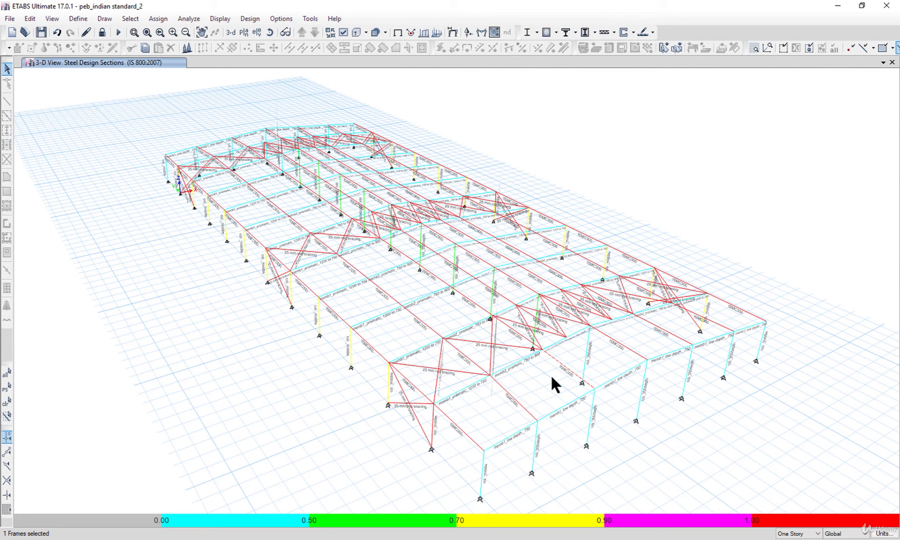